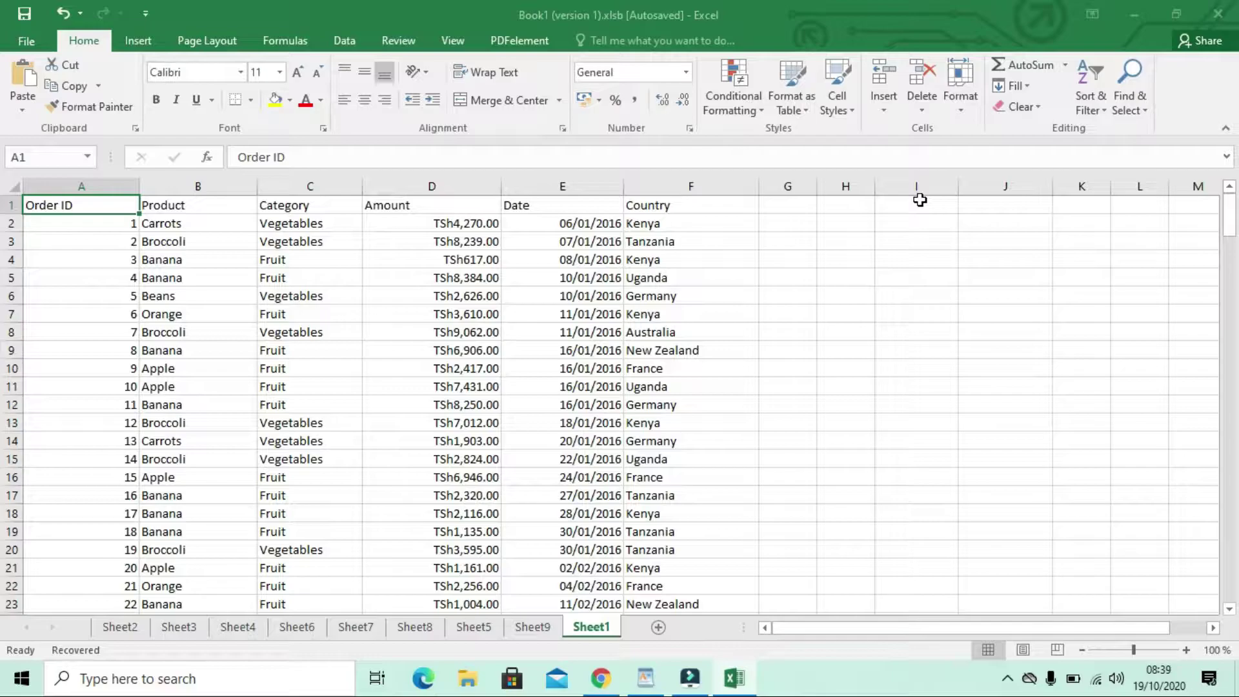
Return to the Book1 workbook, review the order data and select cell A1
click(648, 681)
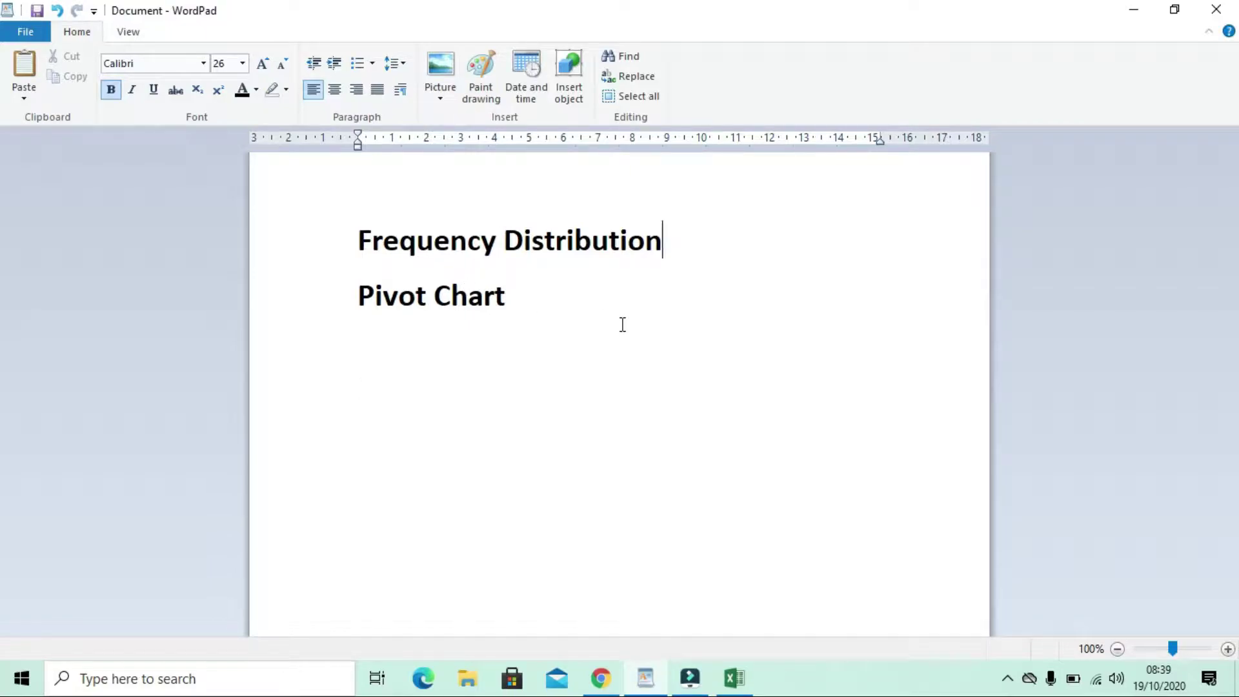
click(736, 678)
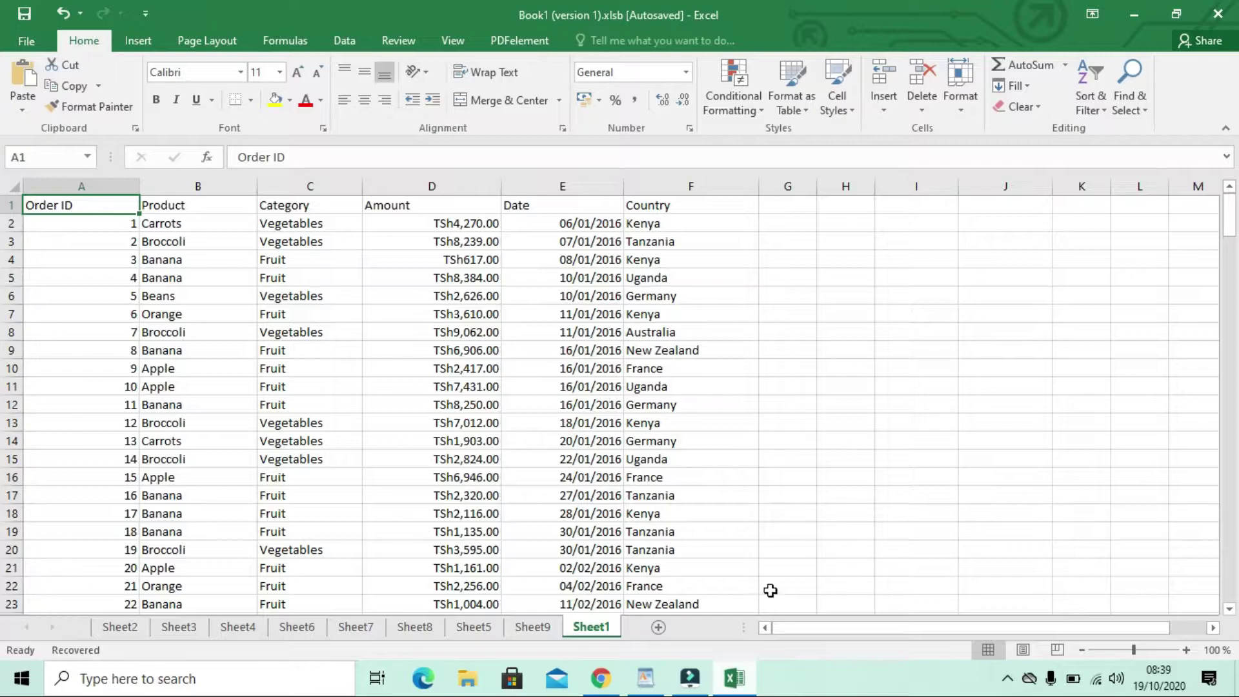
scroll(668, 447, down, 5)
scroll(668, 448, up, 5)
click(795, 384)
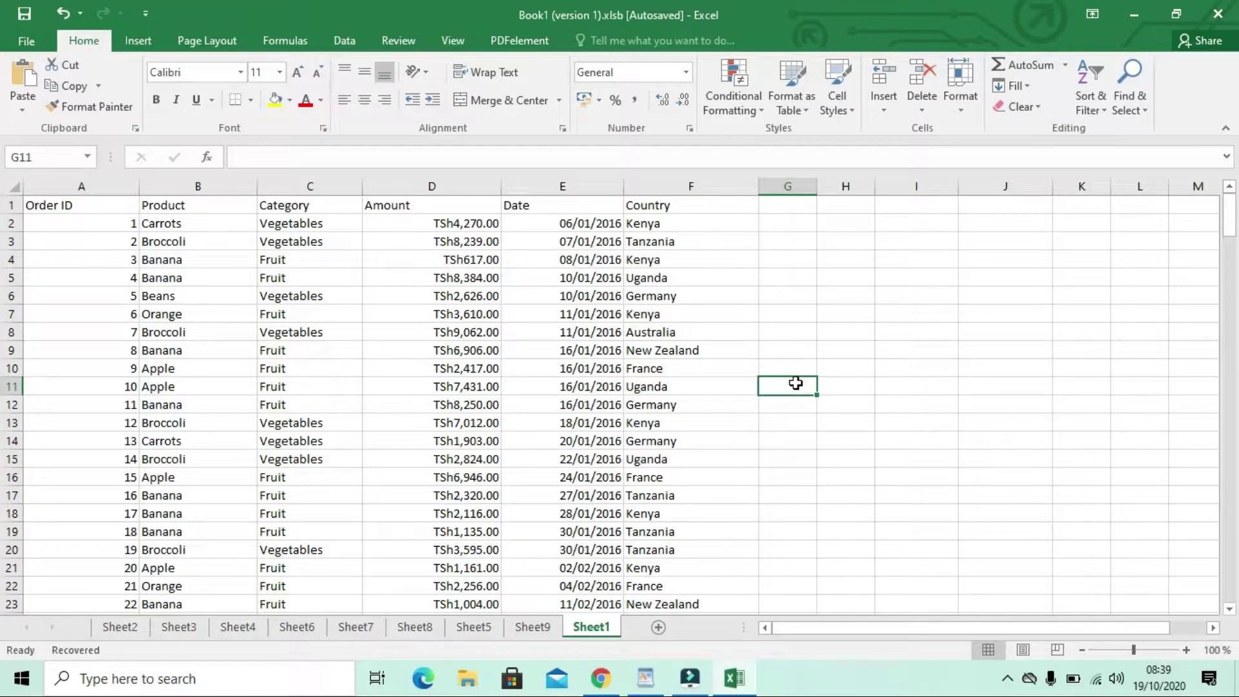
click(420, 328)
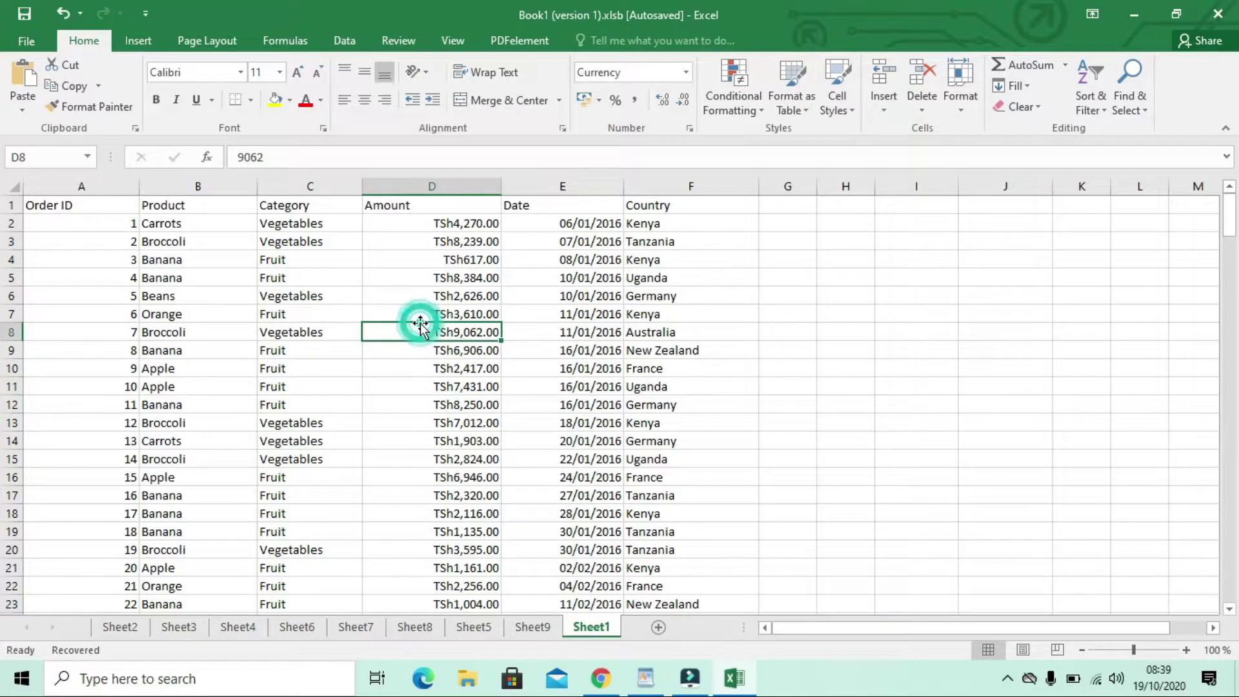
click(72, 205)
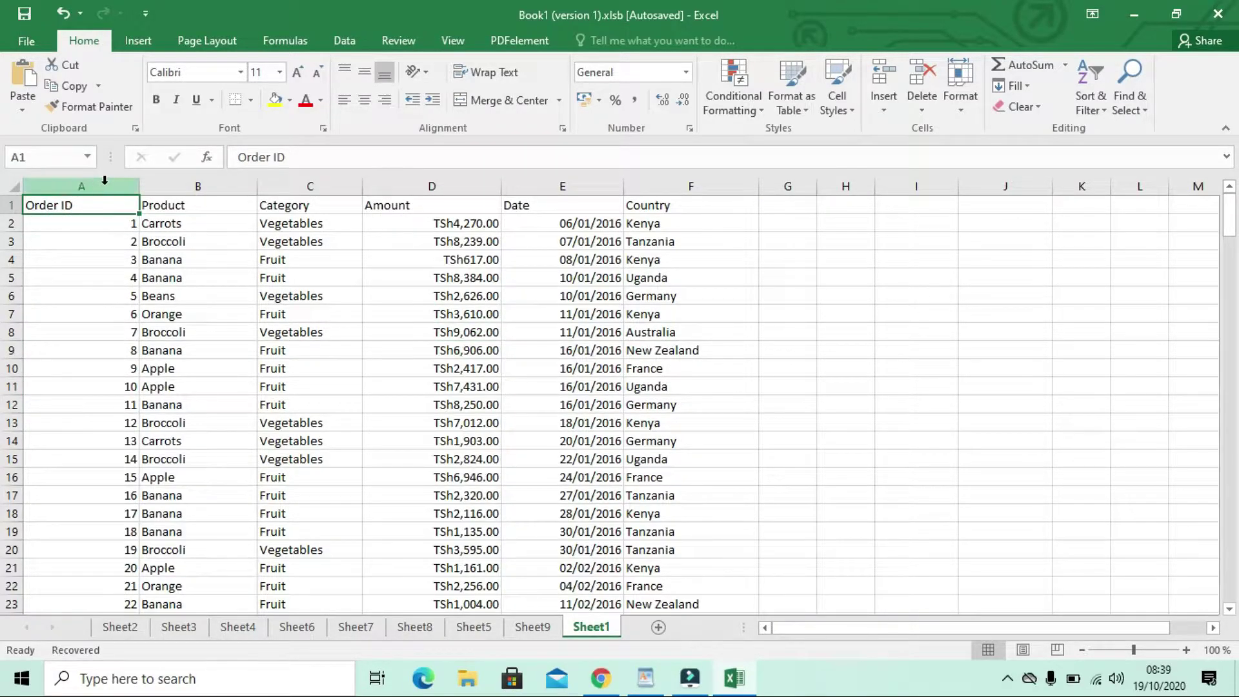
Insert a PivotTable from Sheet1!$A$1:$F$214 on a new worksheet
click(137, 42)
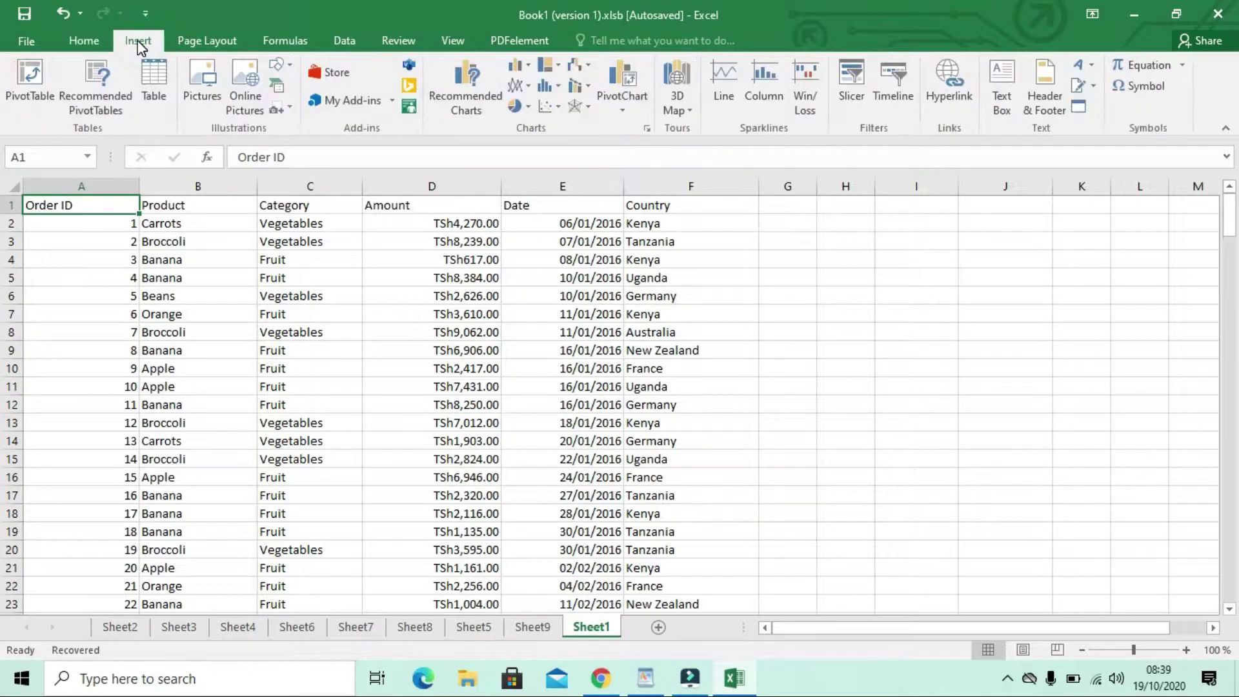
click(24, 88)
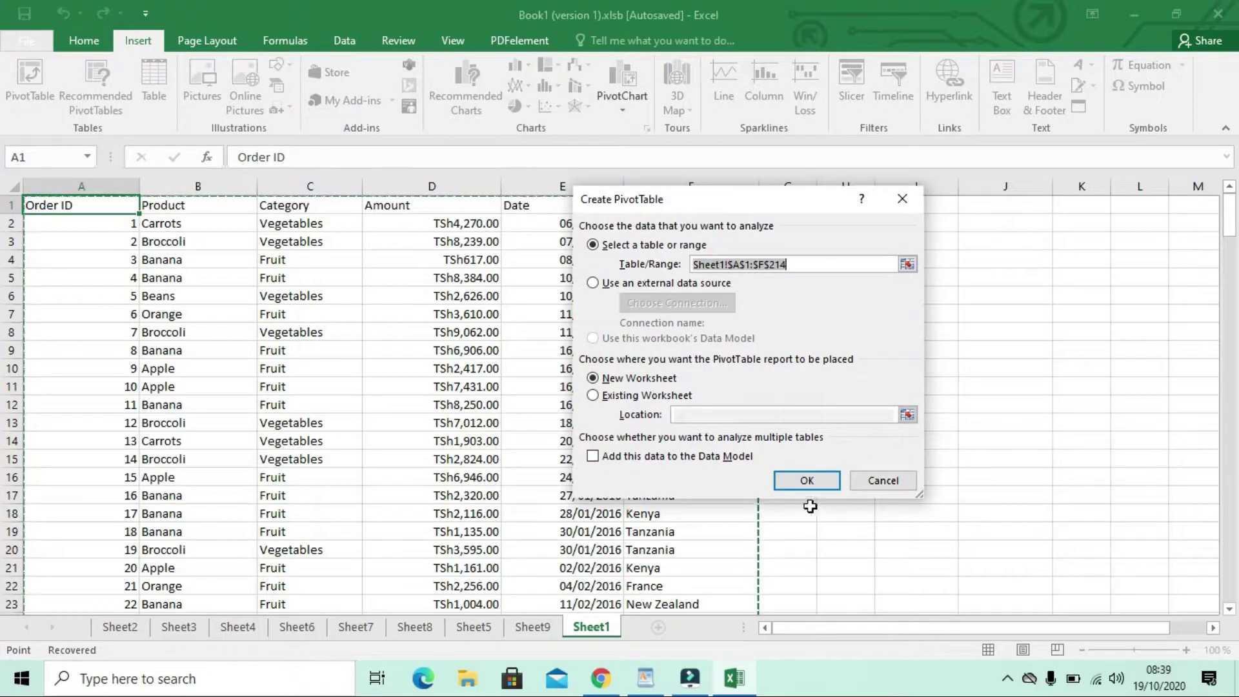
click(819, 482)
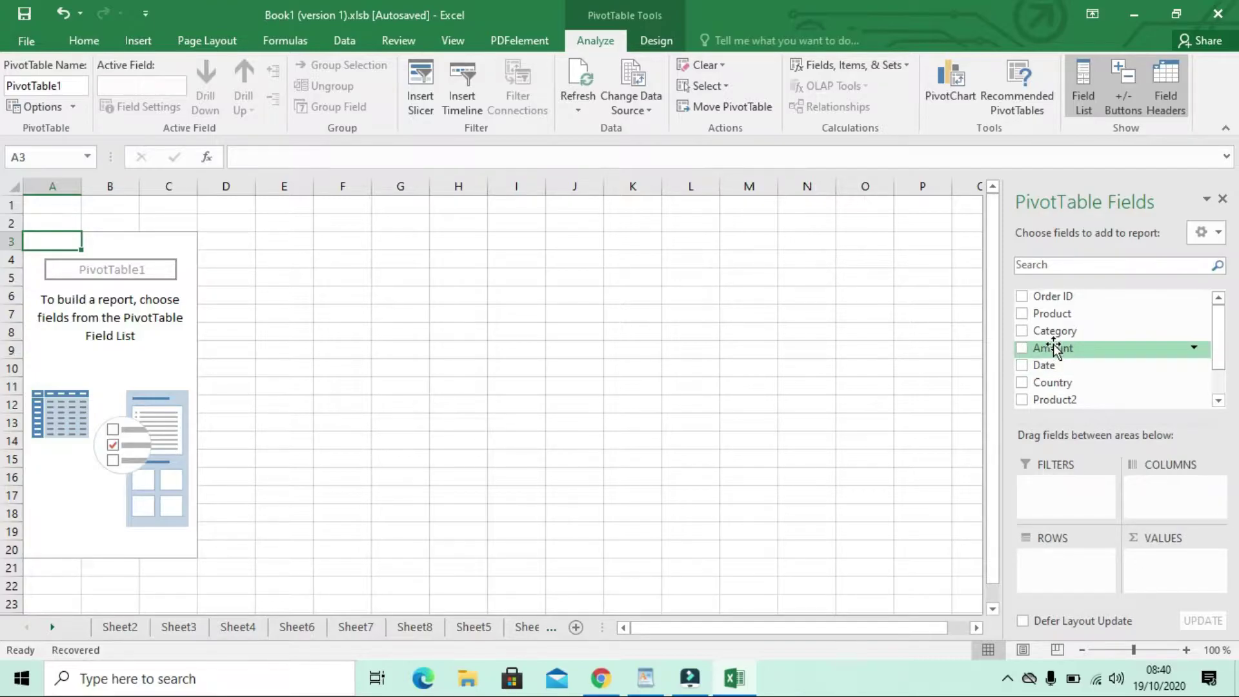
Add Amount to Rows and Values, counting 213 orders in 1000-wide bands from 1-1000 to 9001-10000
drag(1054, 349, 1064, 561)
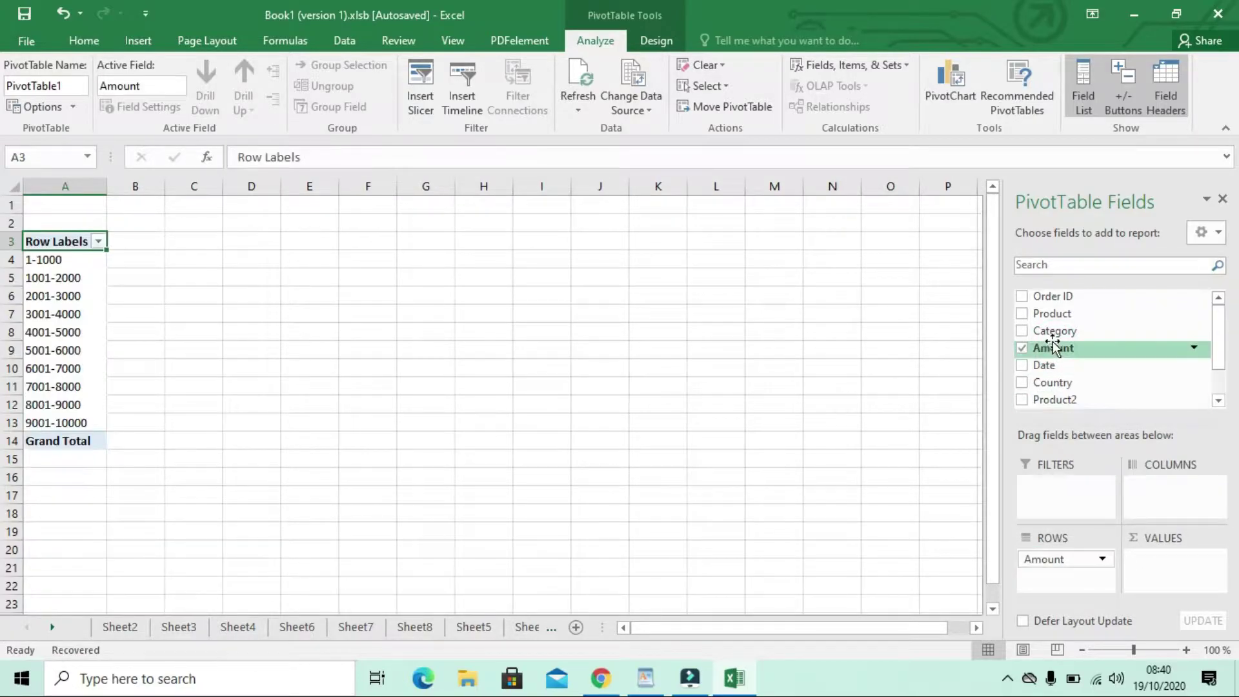
drag(1055, 349, 1180, 571)
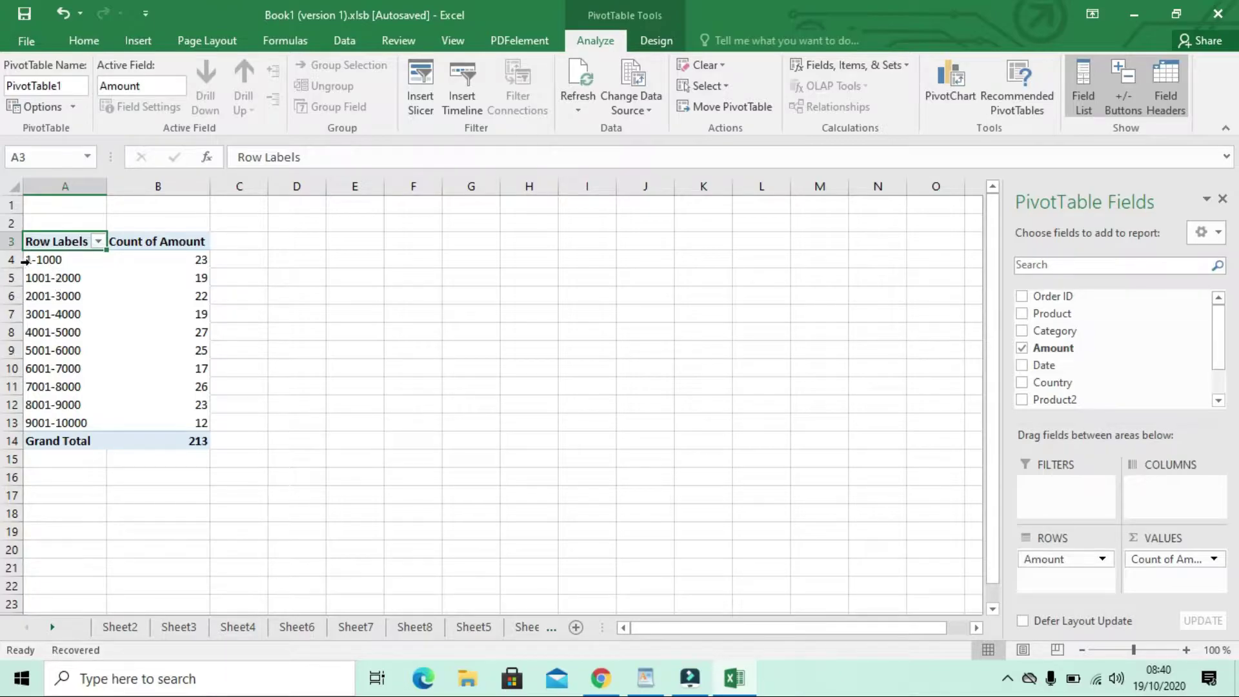
click(72, 259)
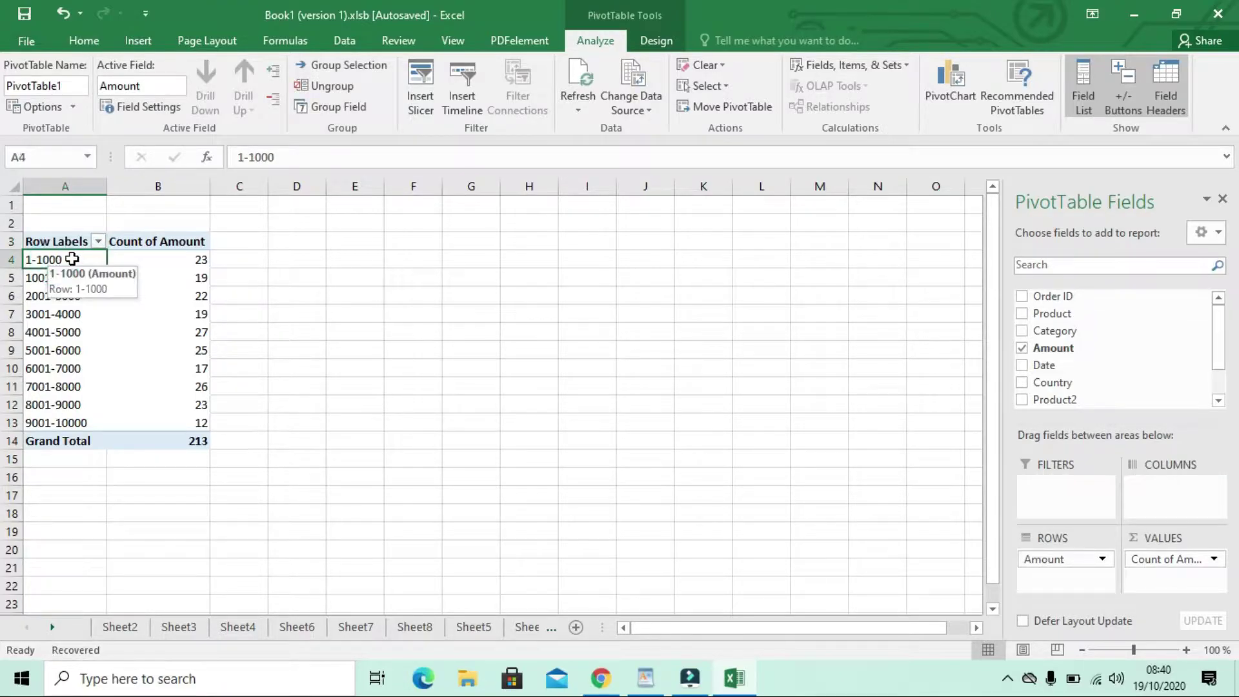
right_click(80, 260)
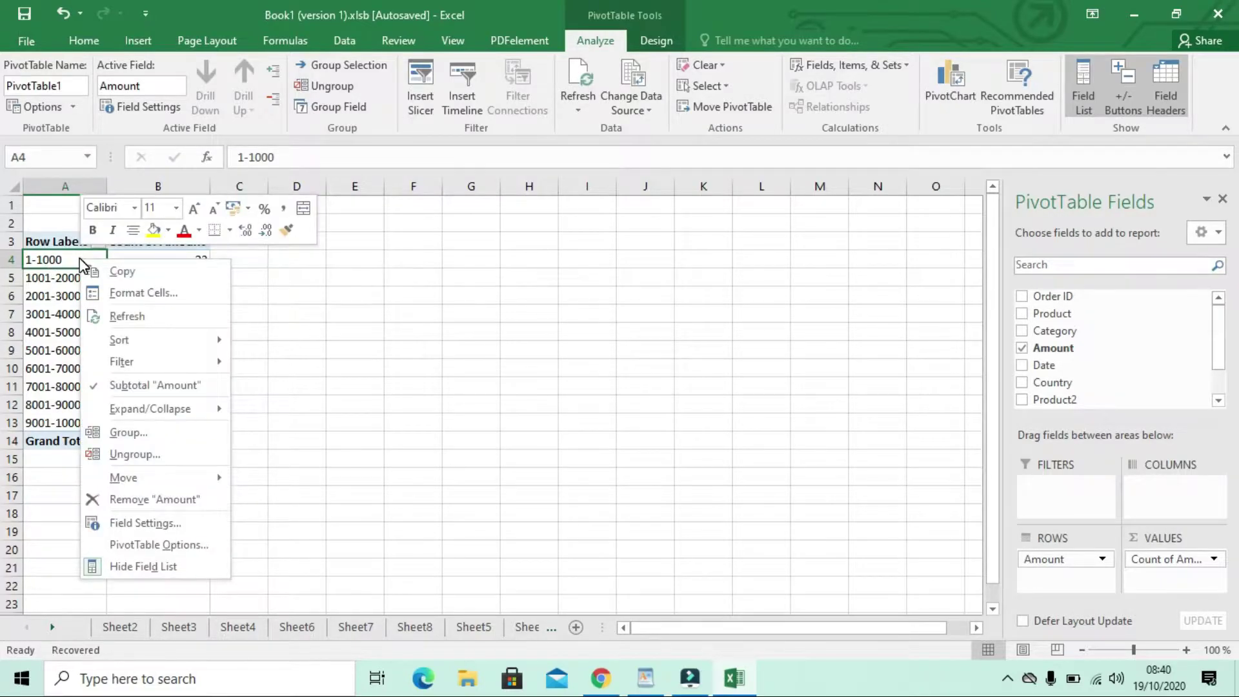
click(262, 282)
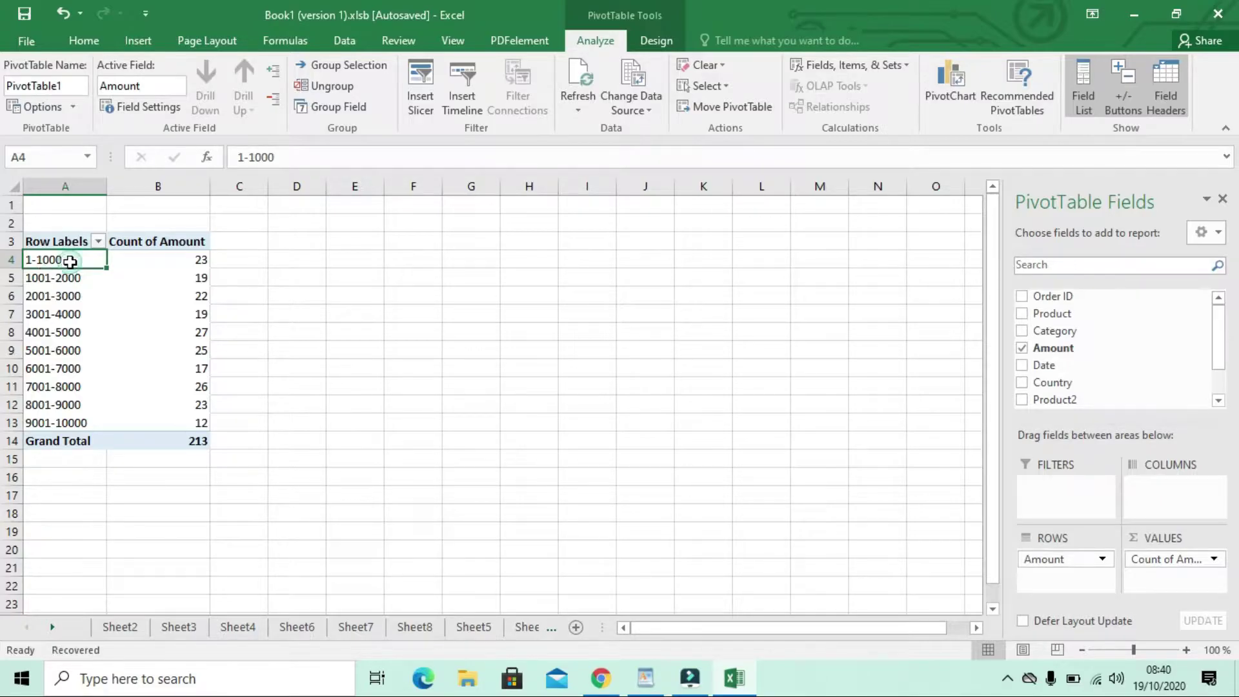
Ungroup the Amount row ranges into individual amounts, each with a count of 1
right_click(71, 264)
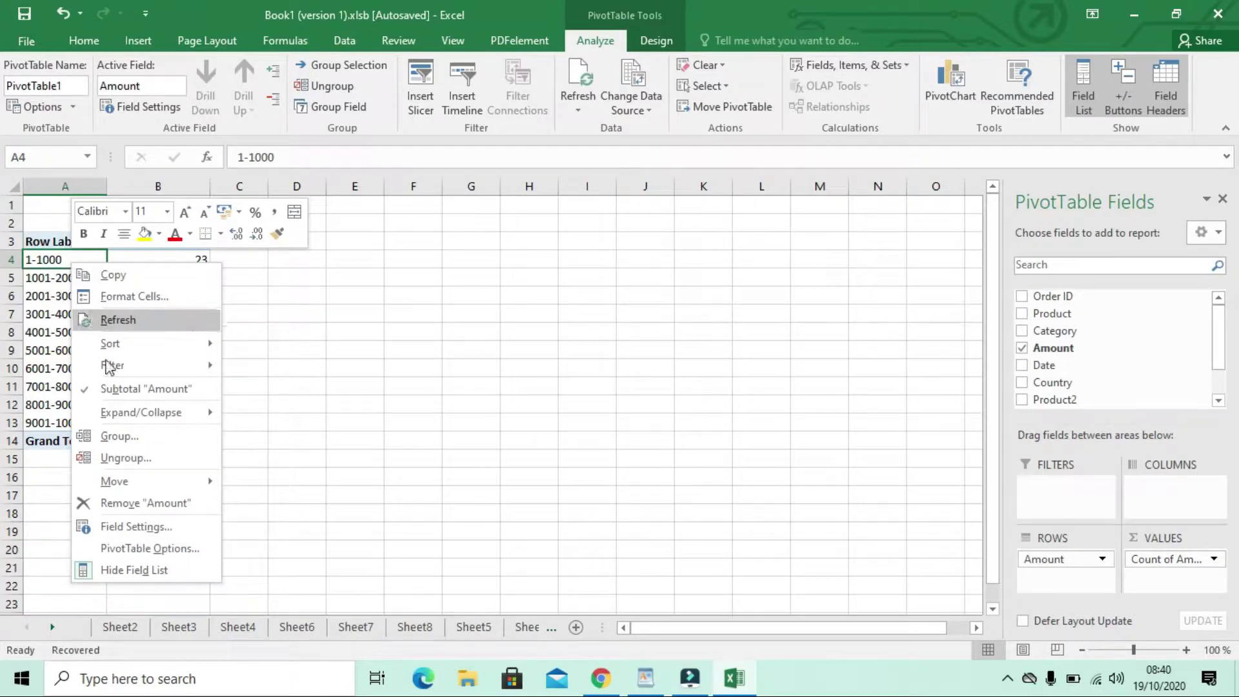
click(140, 457)
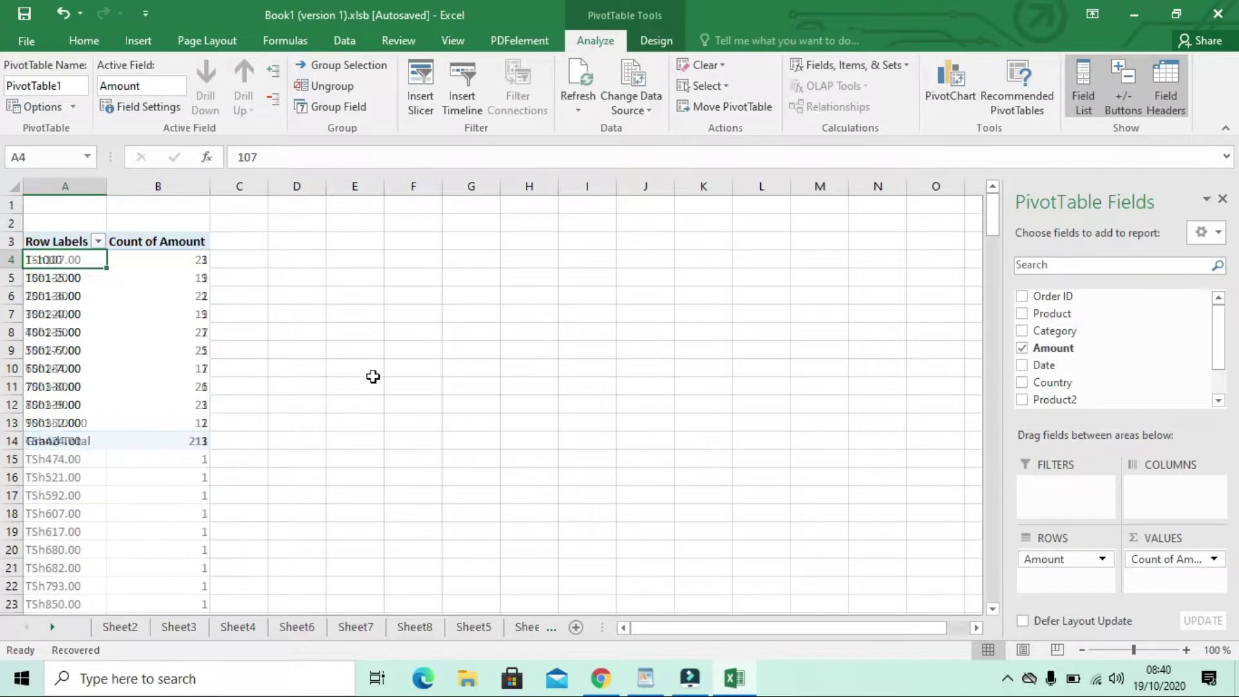
scroll(179, 377, down, 7)
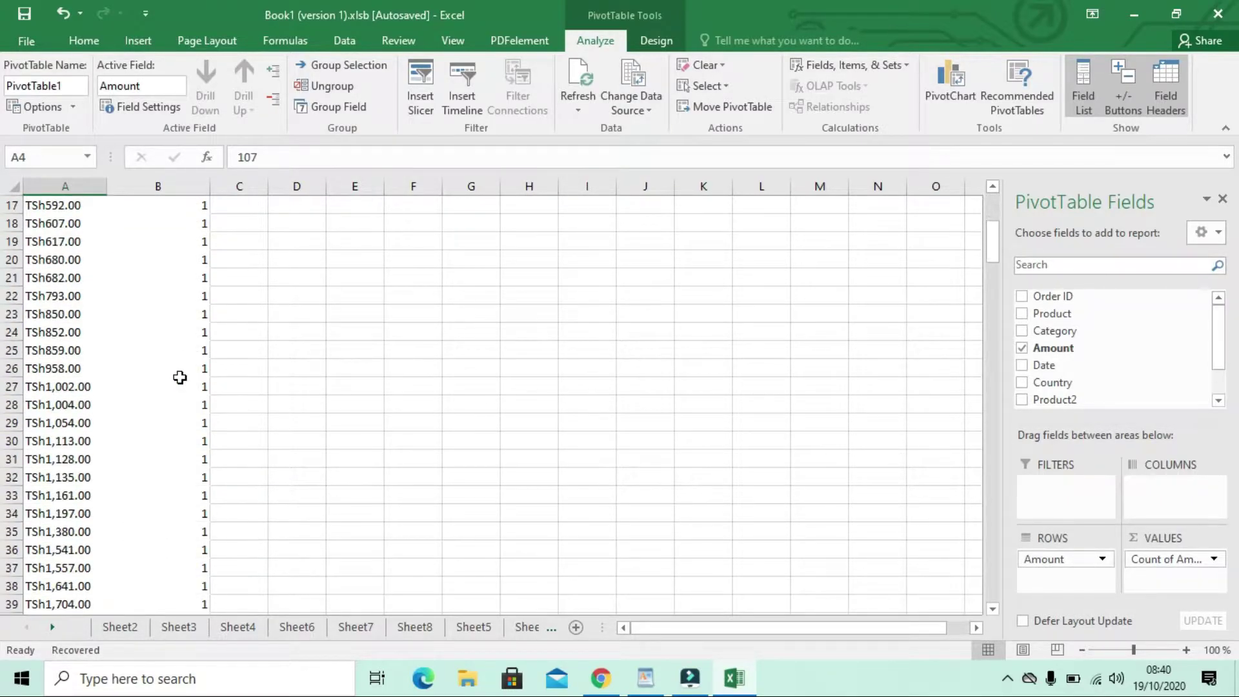
scroll(180, 377, up, 5)
scroll(179, 377, up, 2)
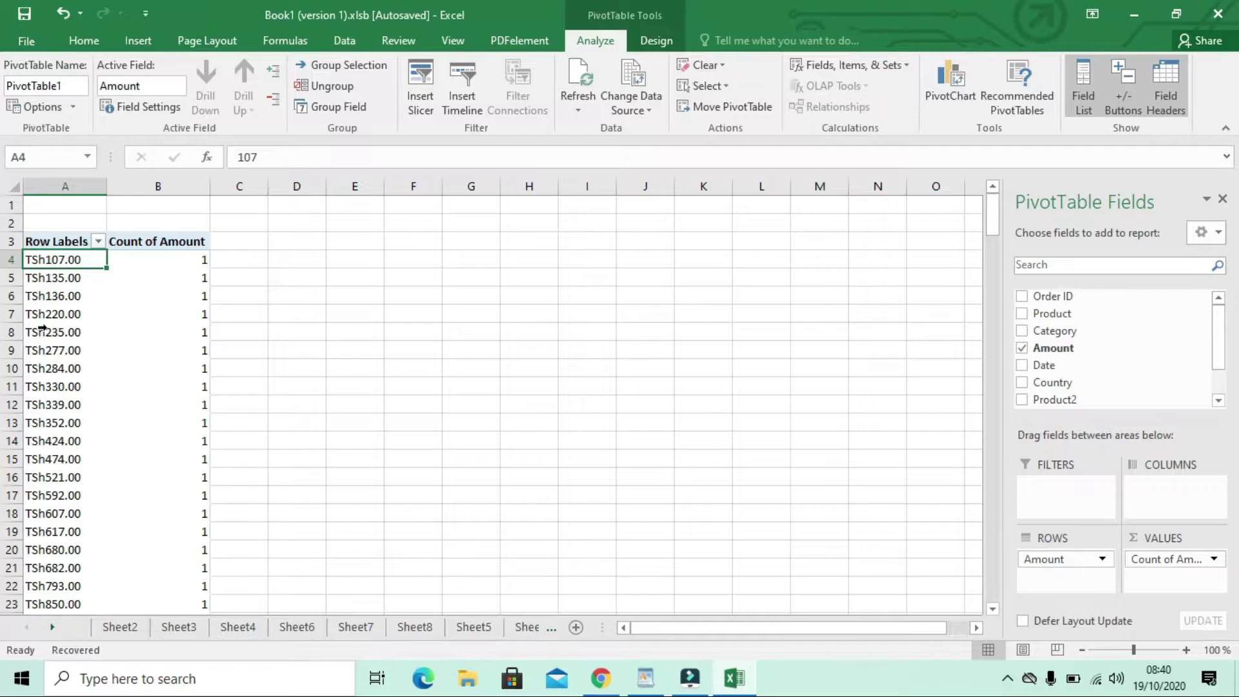
Select all the Amount row labels and bring up their context menu
click(45, 297)
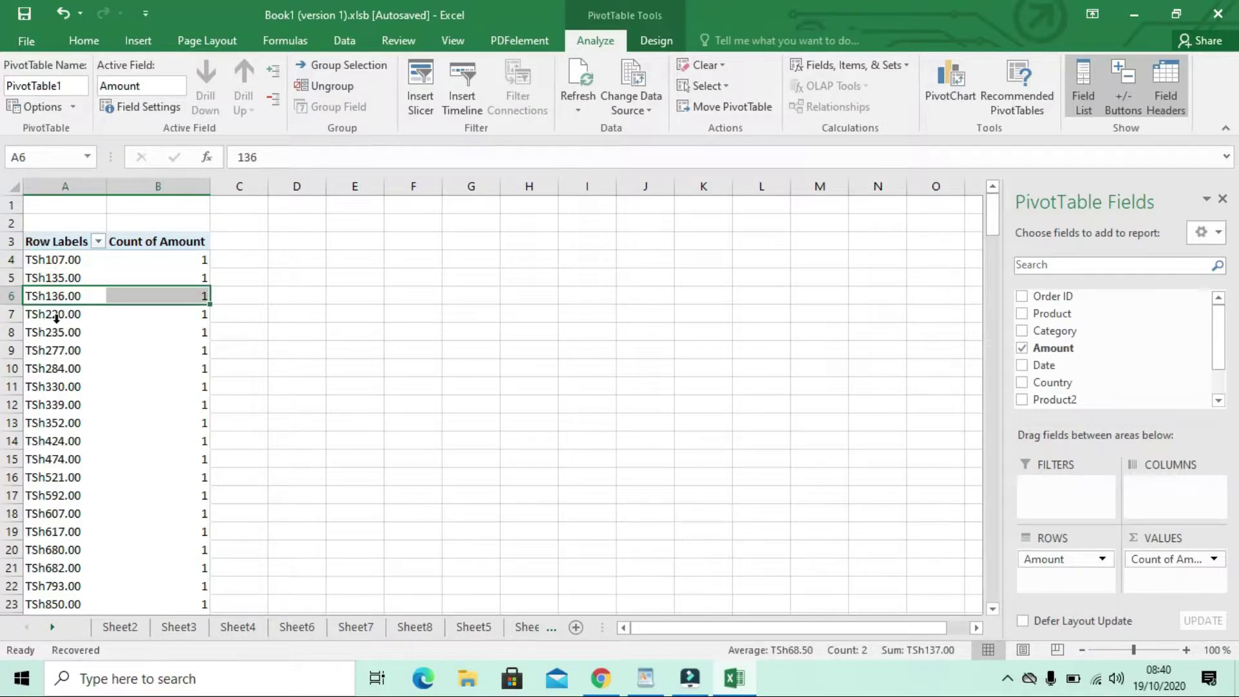
click(56, 319)
right_click(51, 333)
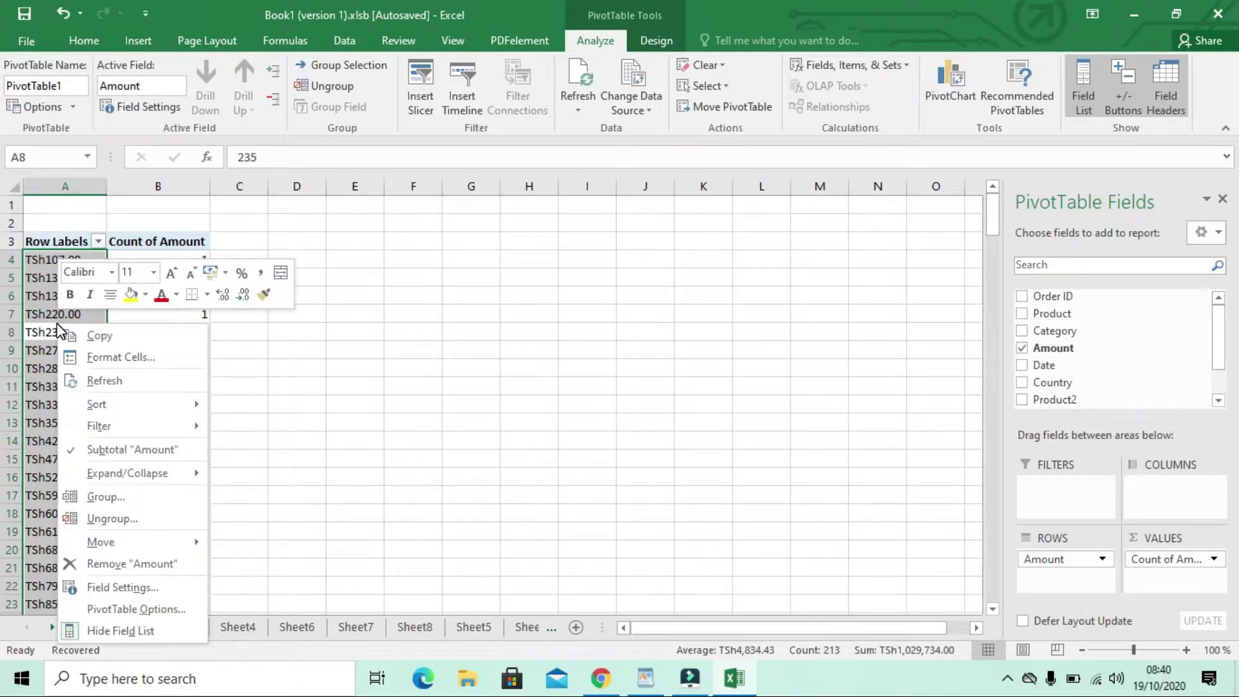
key(Escape)
right_click(47, 336)
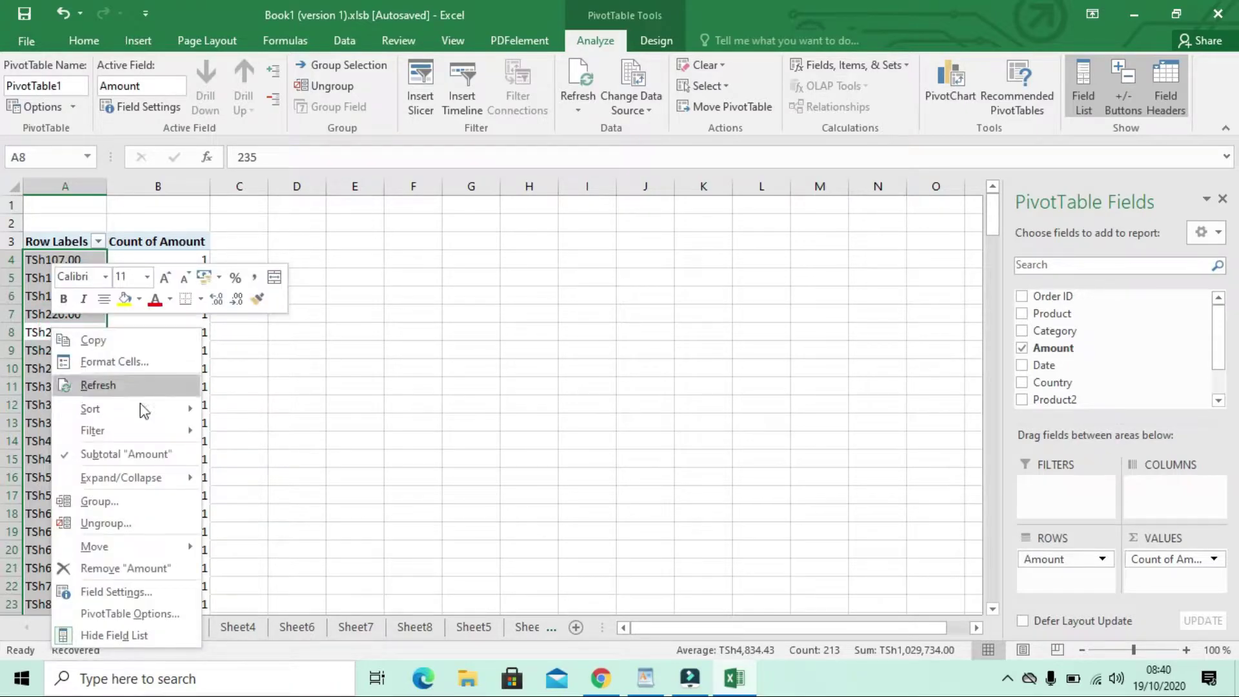
Group Amount starting at 1 and ending at 10000, by 1000
click(114, 500)
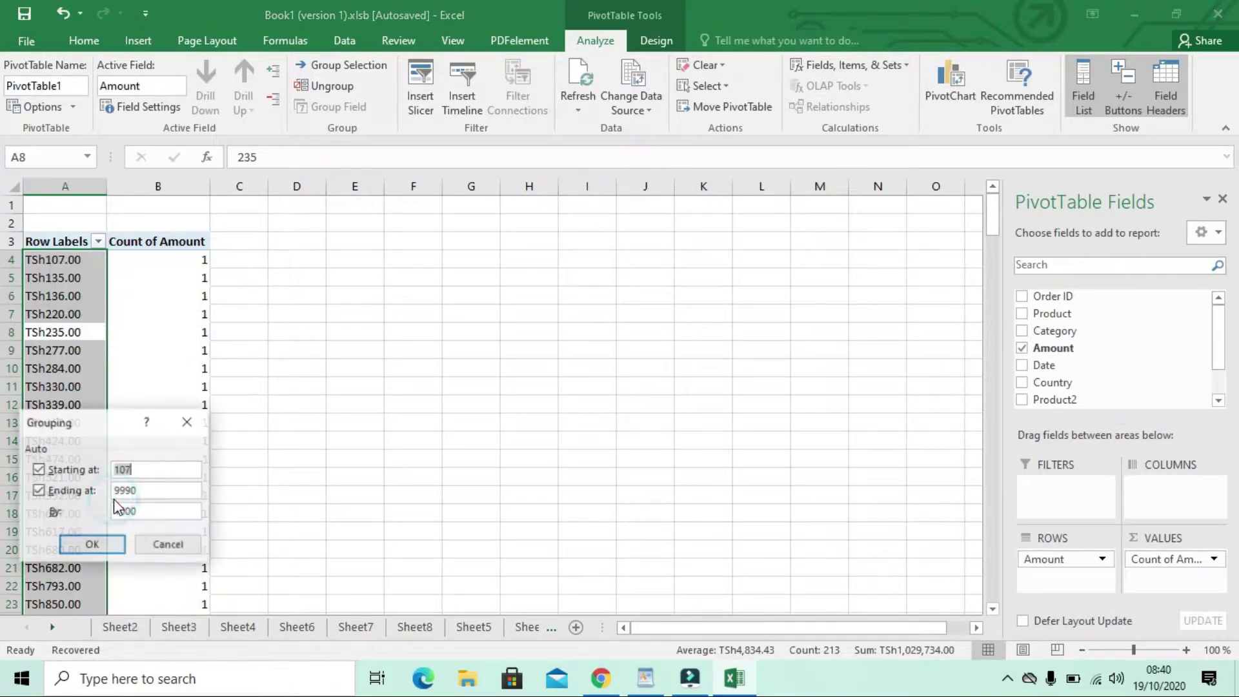
drag(116, 423, 625, 213)
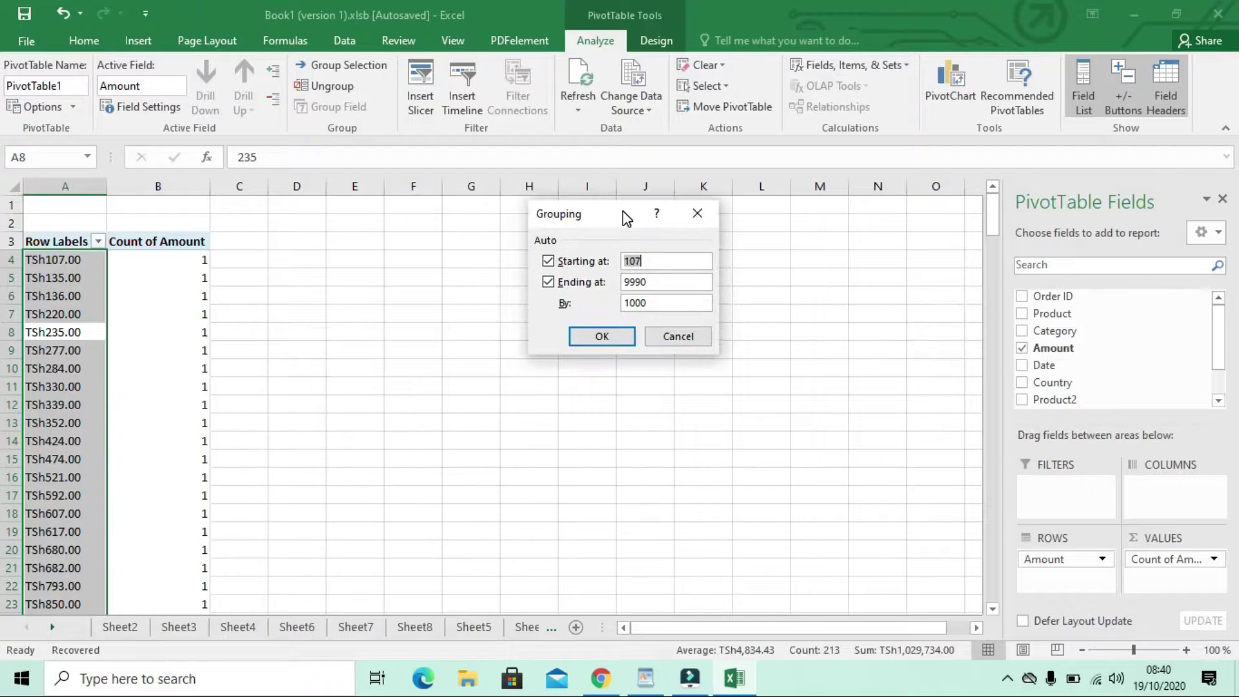
click(550, 261)
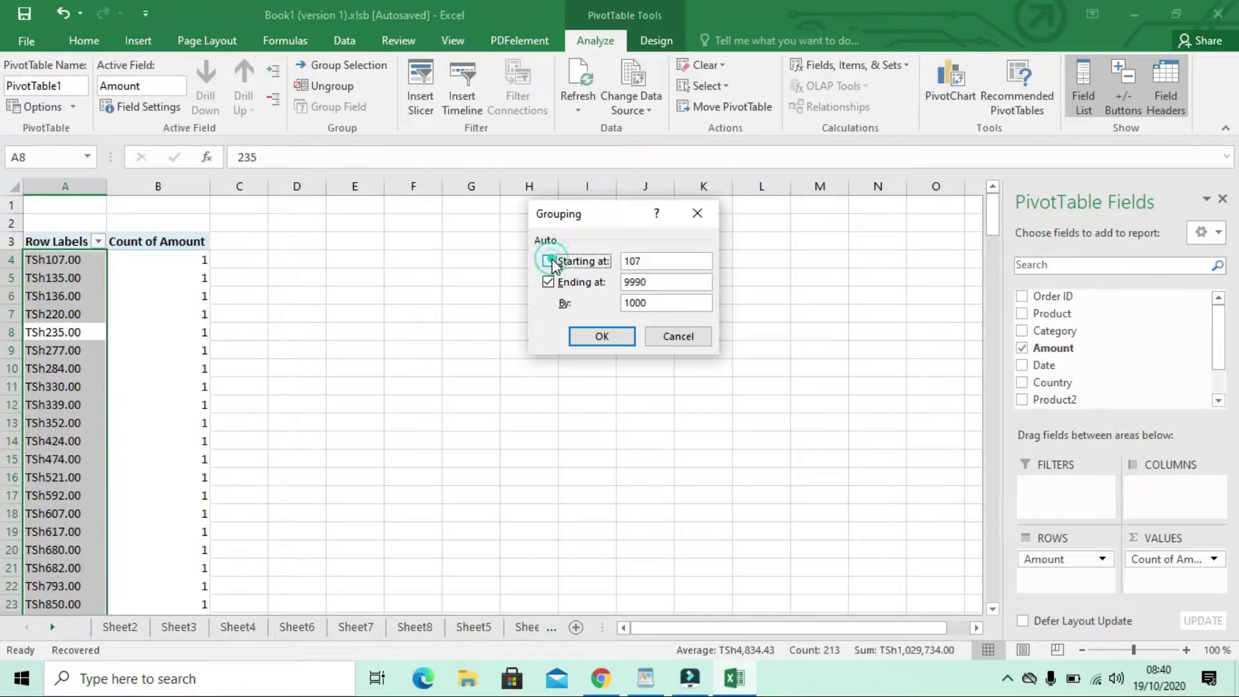
click(548, 285)
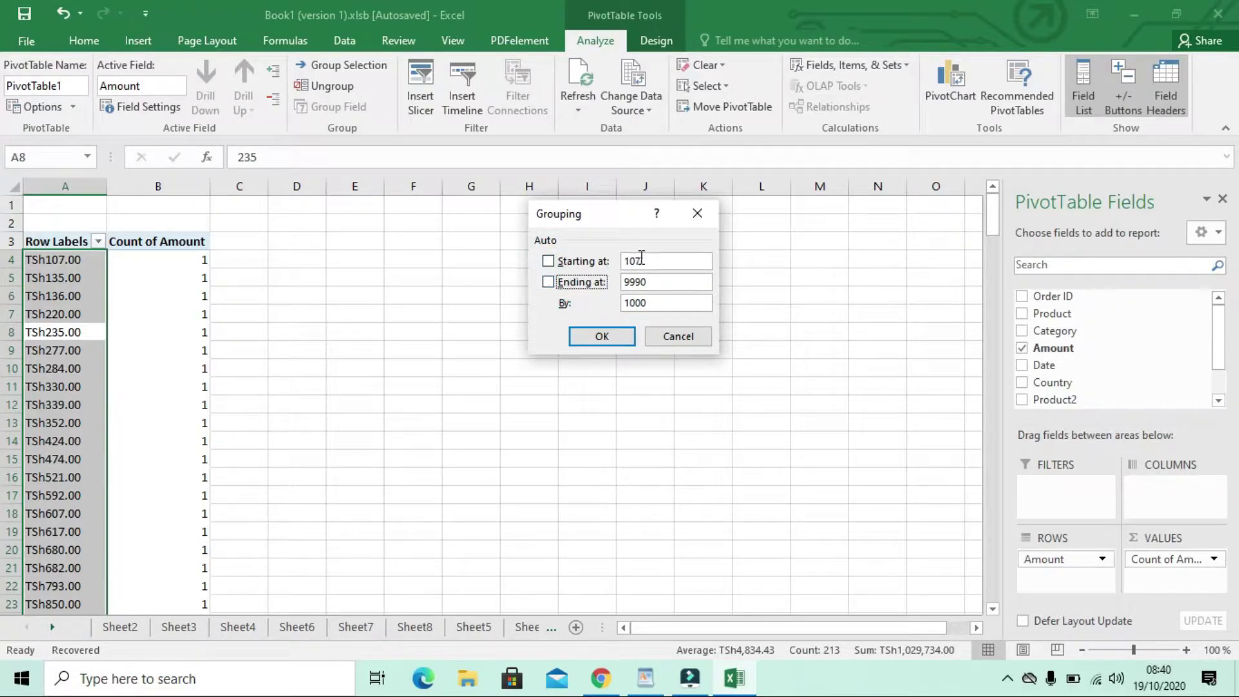
click(648, 258)
double_click(648, 258)
text(1)
double_click(651, 282)
text(1)
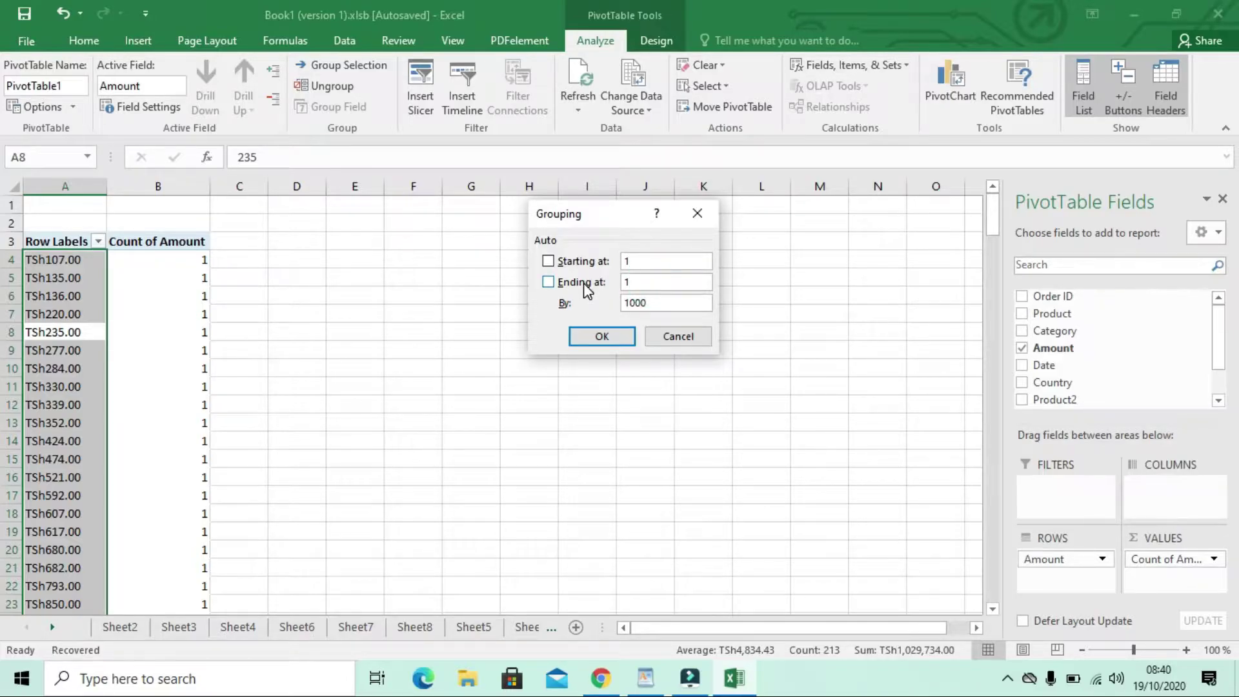
text(0000)
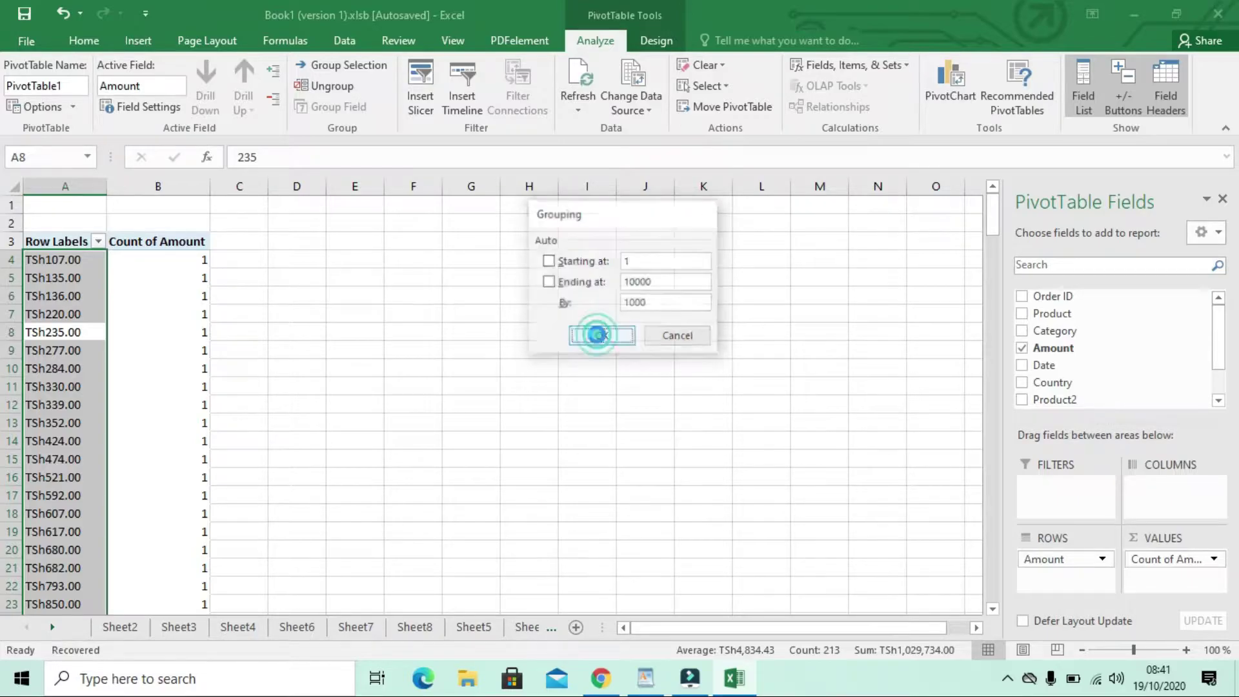
click(601, 337)
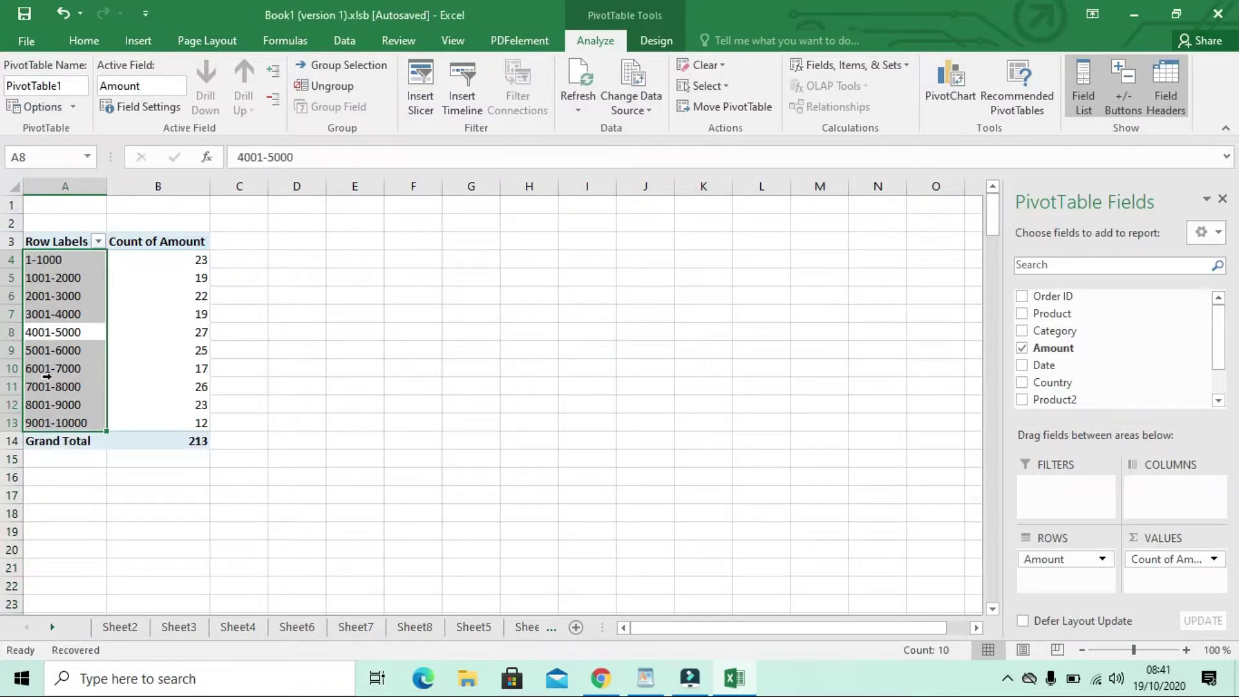
click(33, 420)
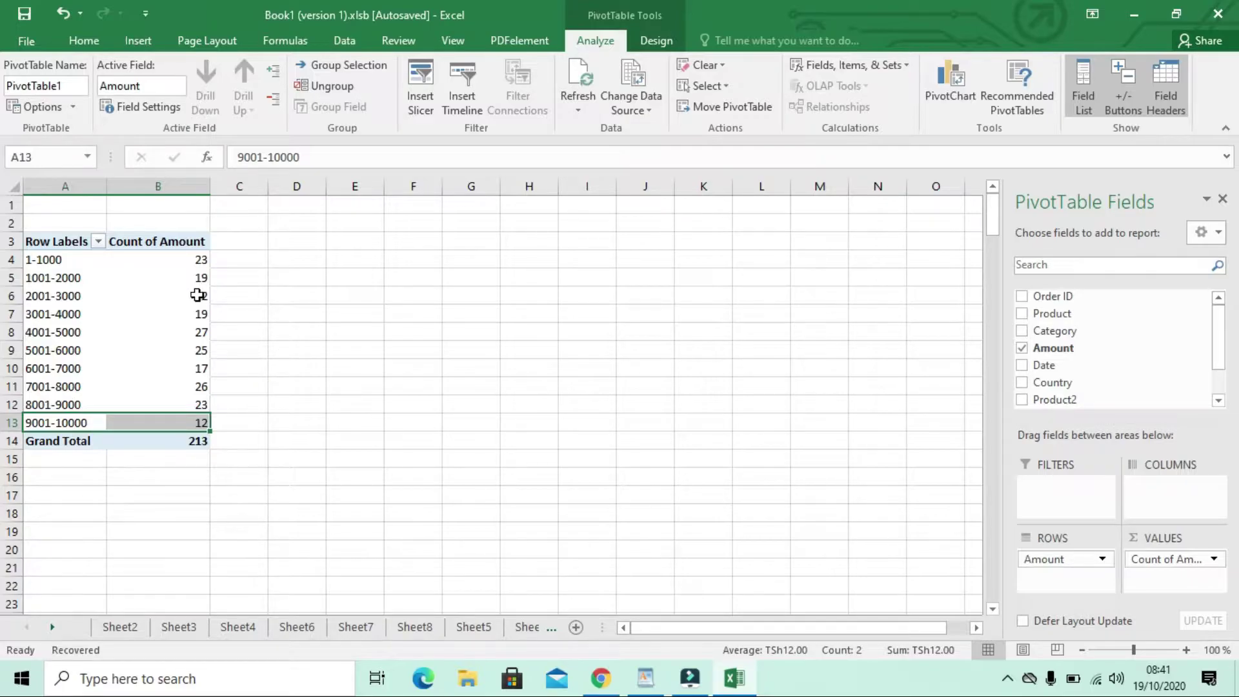
mouse_move(198, 295)
click(43, 261)
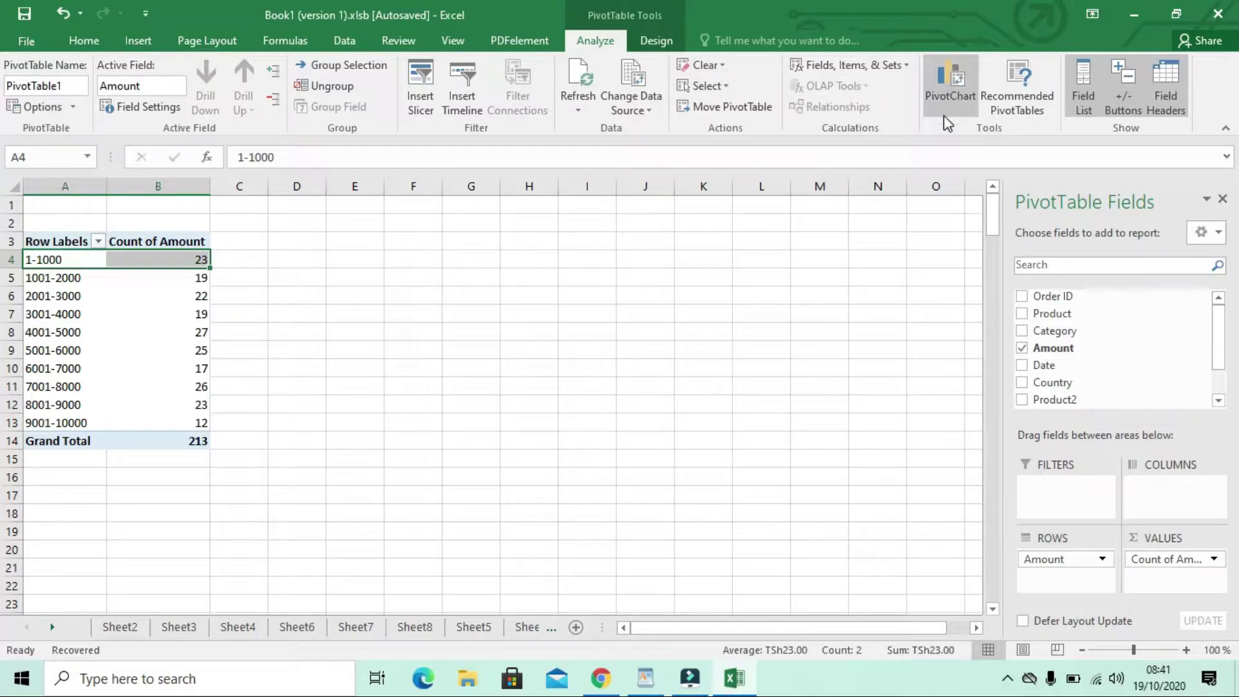
Insert a clustered column PivotChart of the Amount counts and move it up beside the table
click(954, 80)
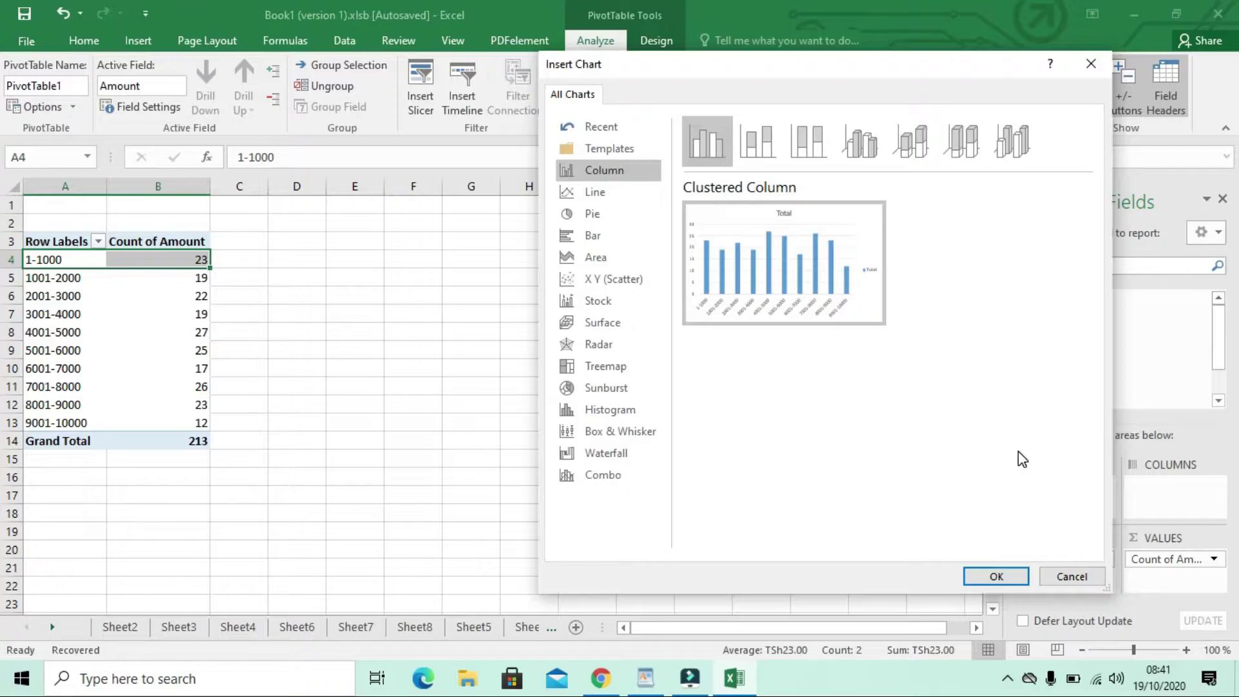
click(1002, 576)
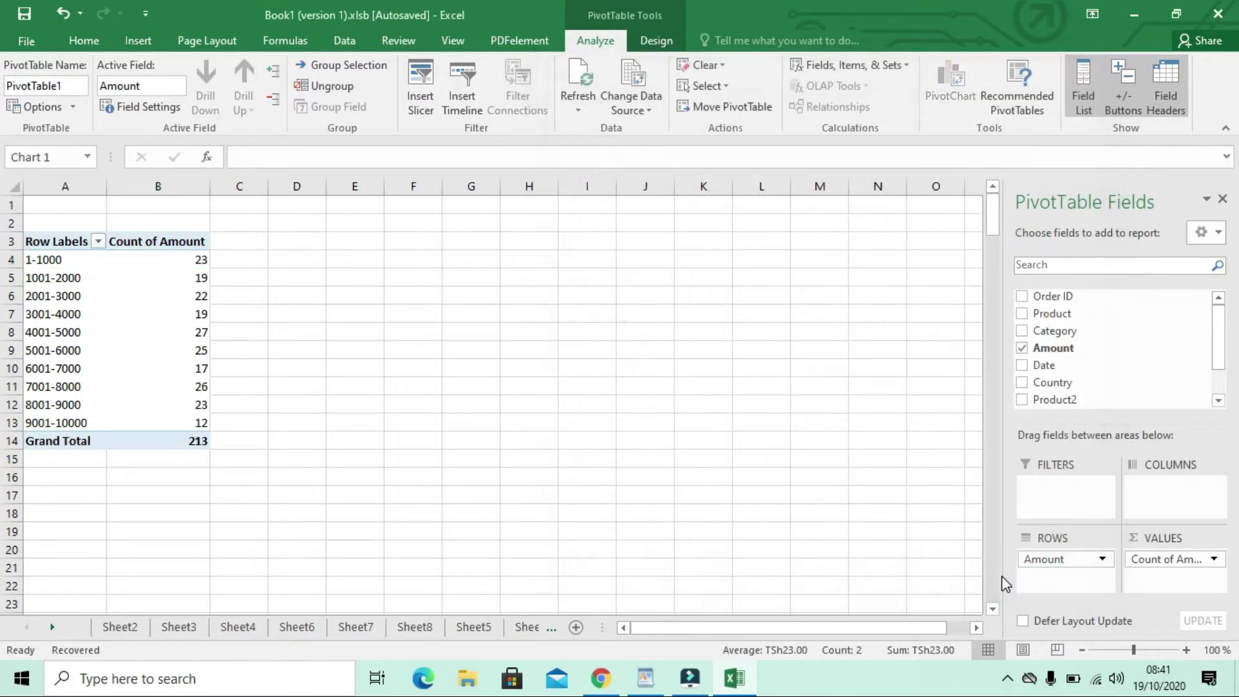
drag(667, 310, 797, 237)
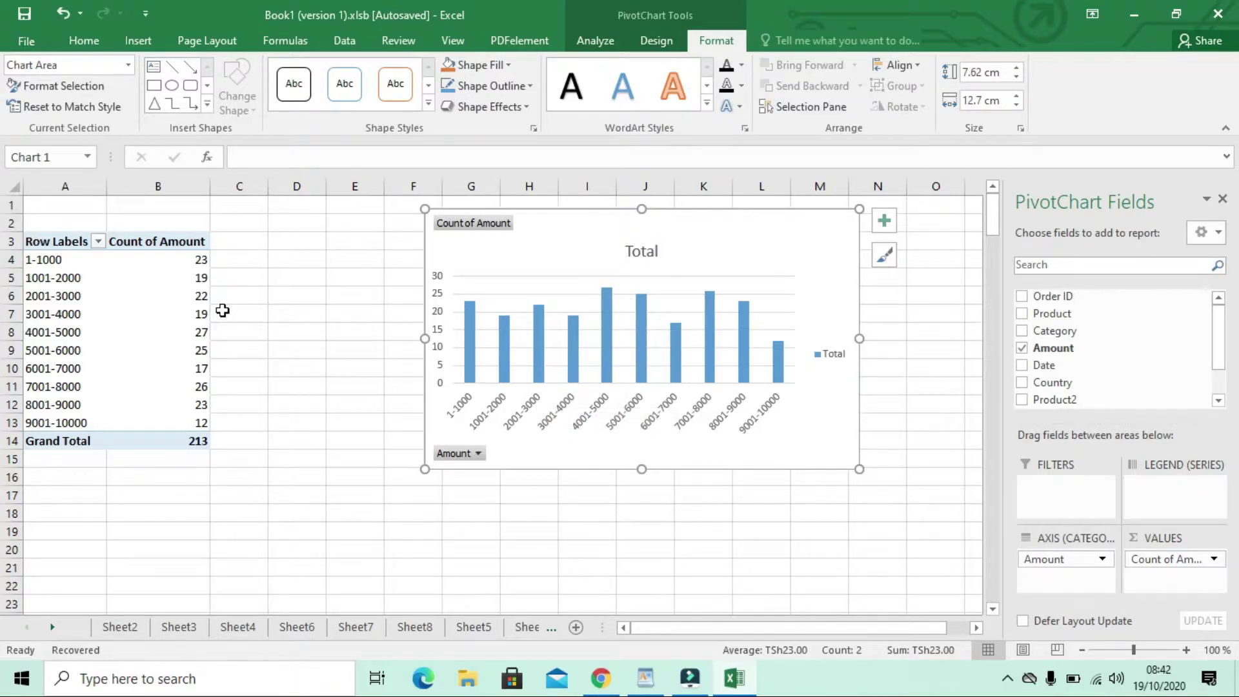
click(656, 688)
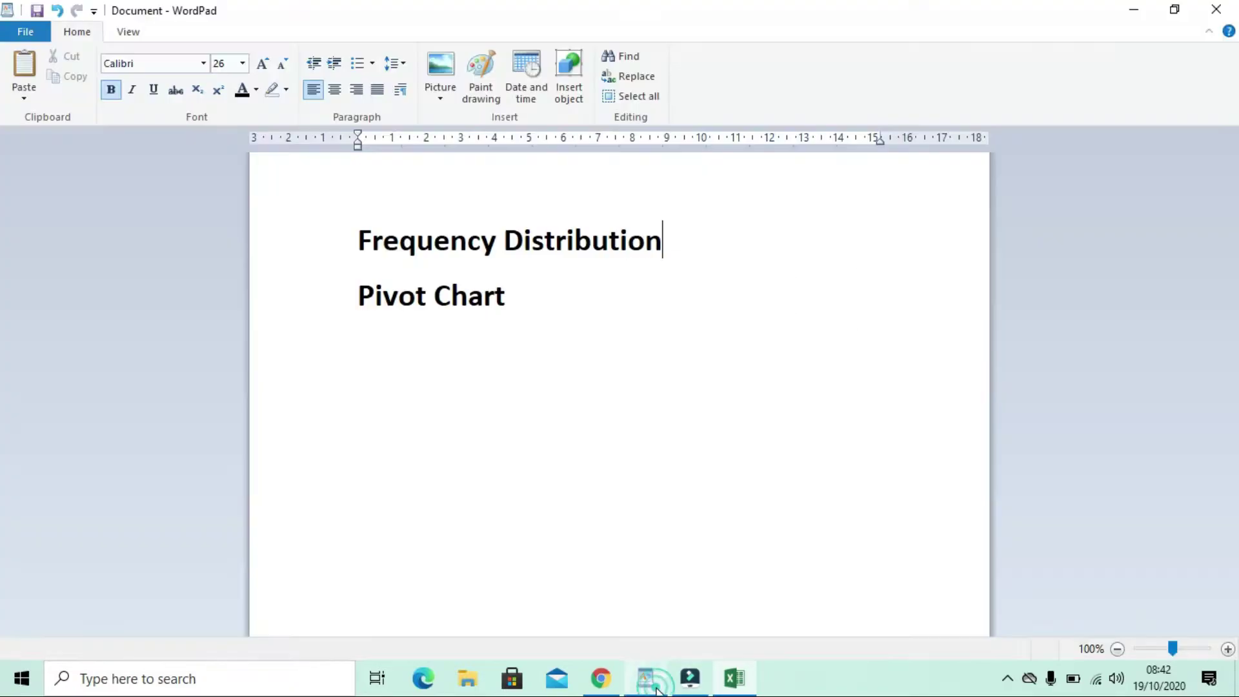
click(740, 679)
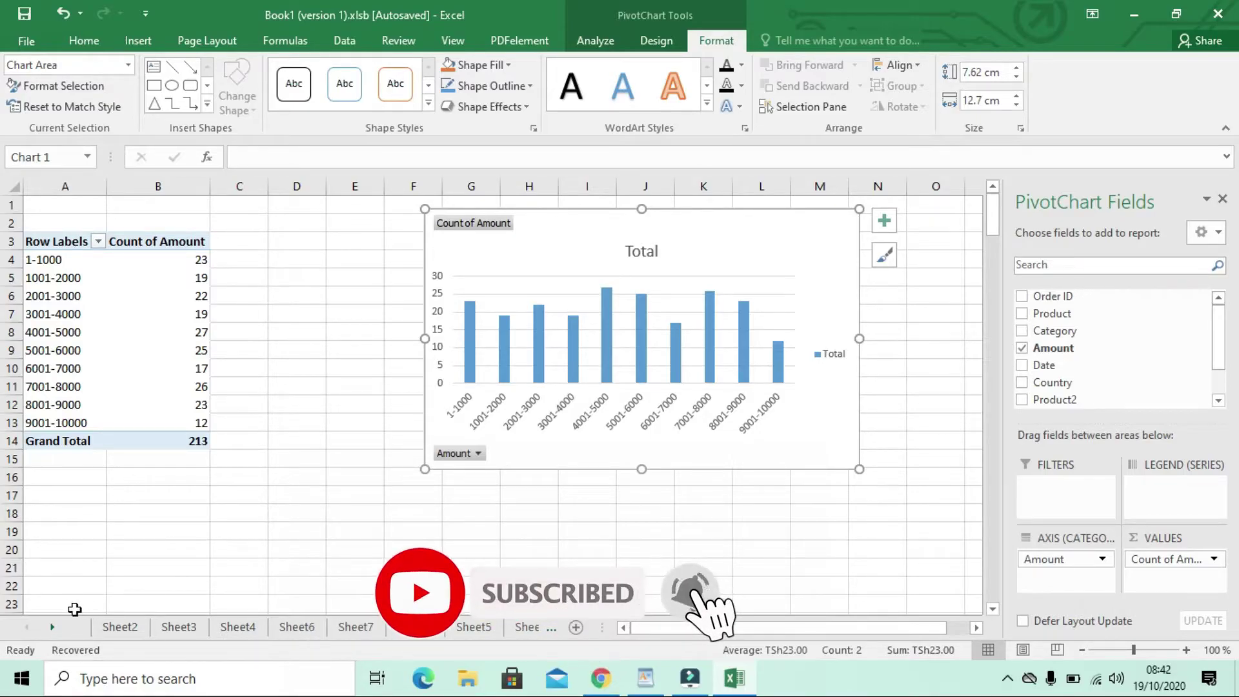
Scroll the sheet tabs and switch to Sheet1 with the order data
click(52, 627)
click(53, 628)
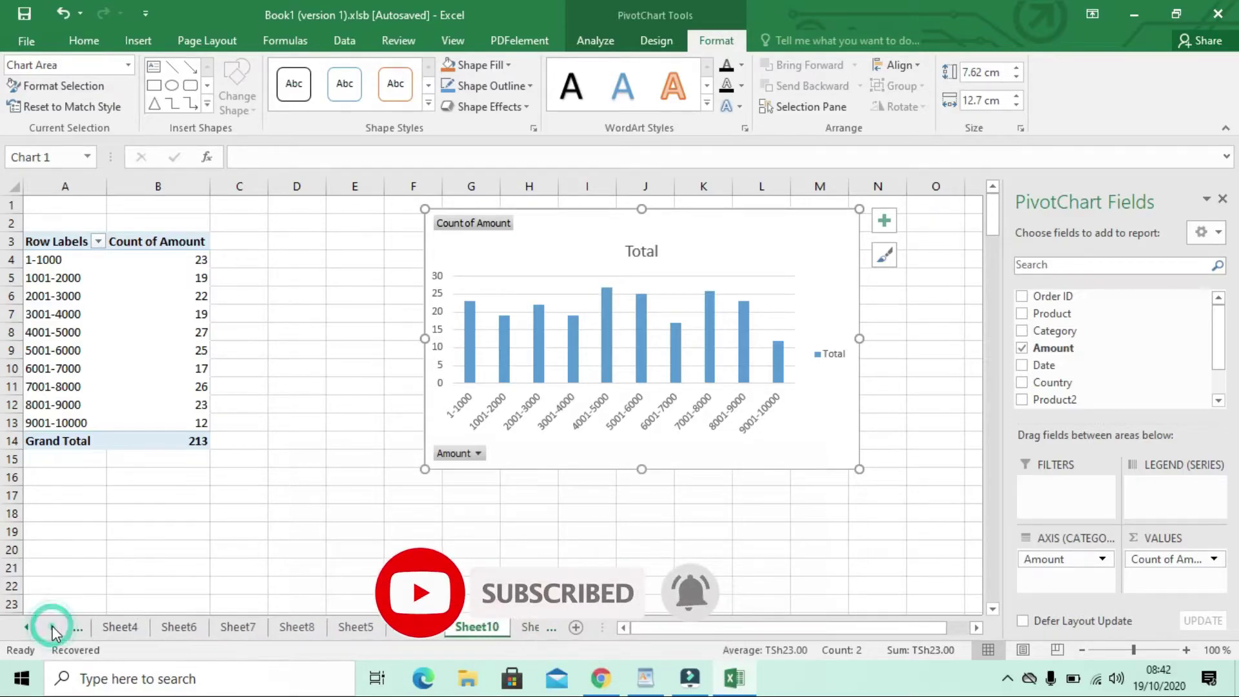
click(53, 627)
click(51, 627)
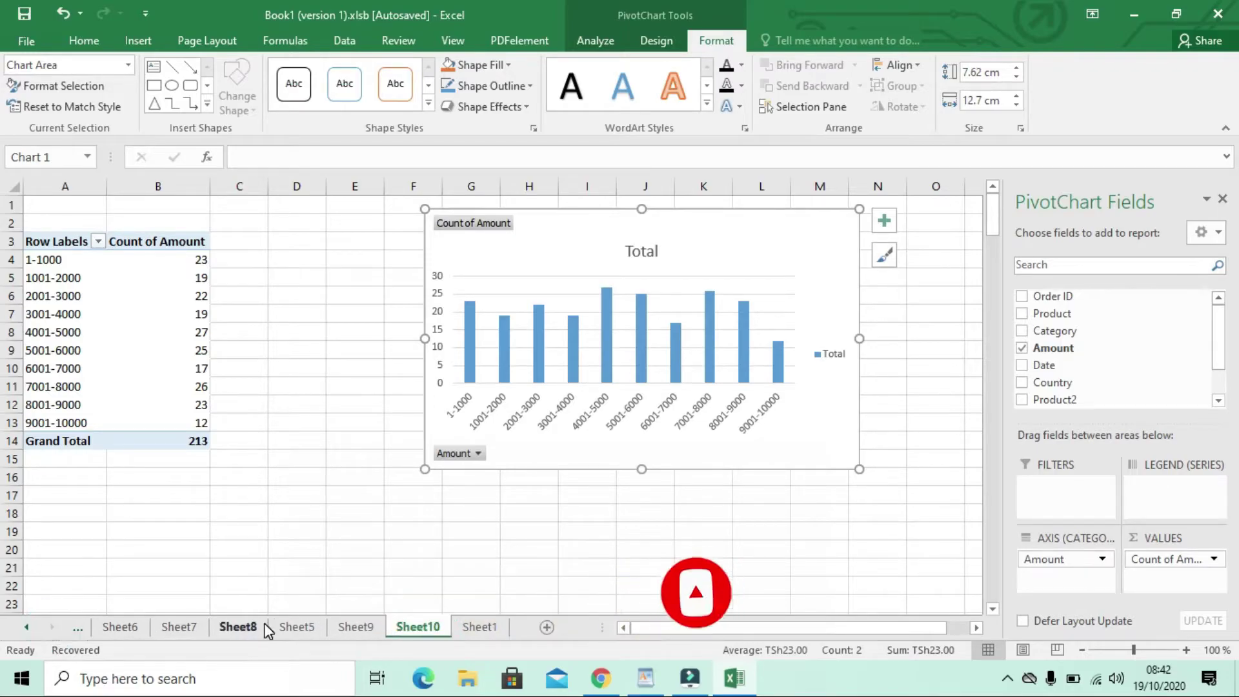
click(480, 624)
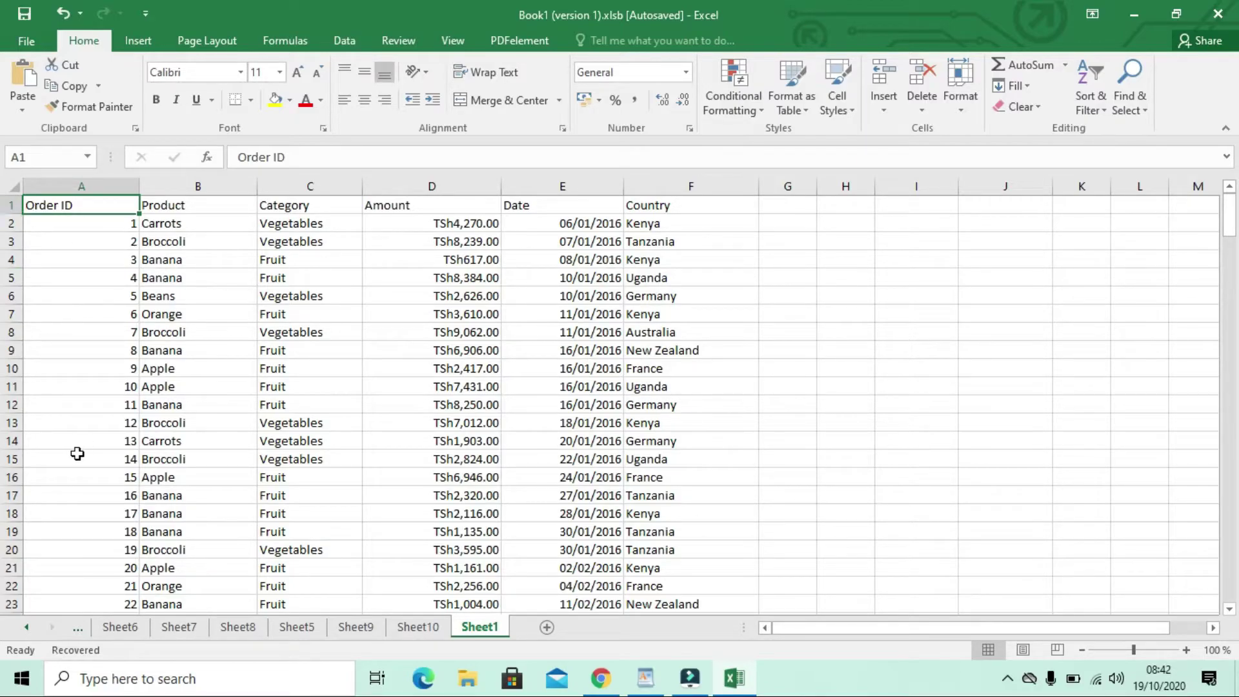
Insert a PivotTable from Sheet1!$A$1:$F$214 on a new worksheet
click(146, 37)
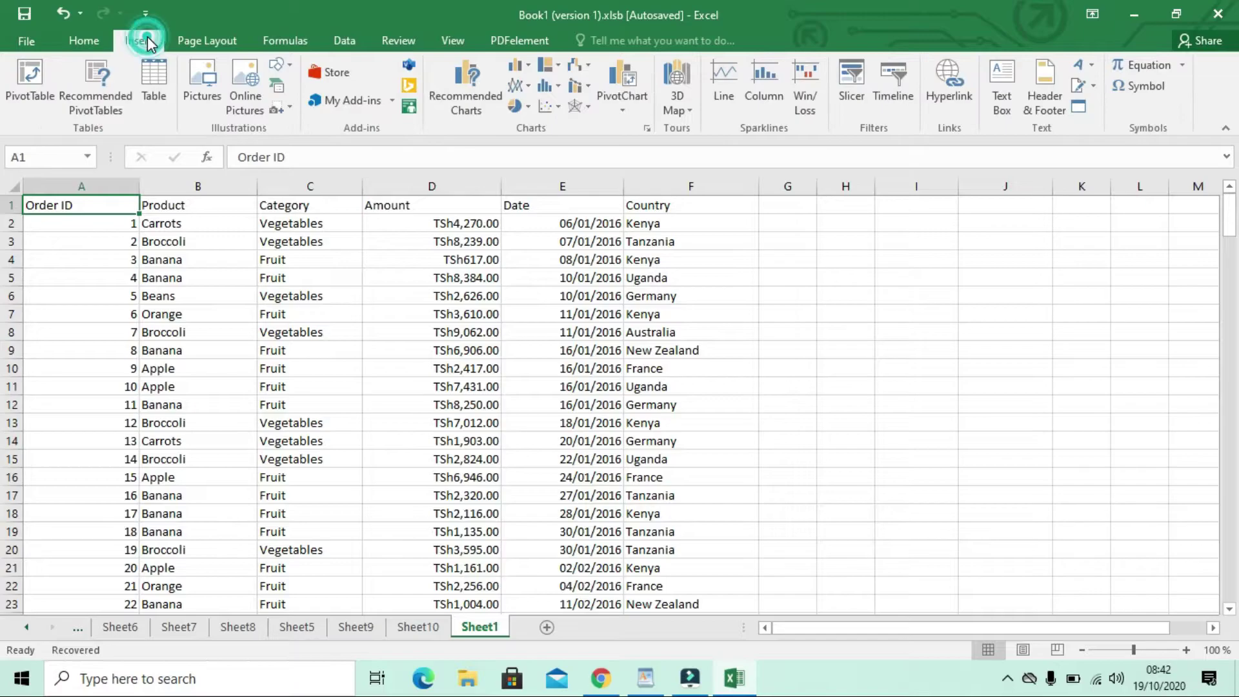
click(29, 78)
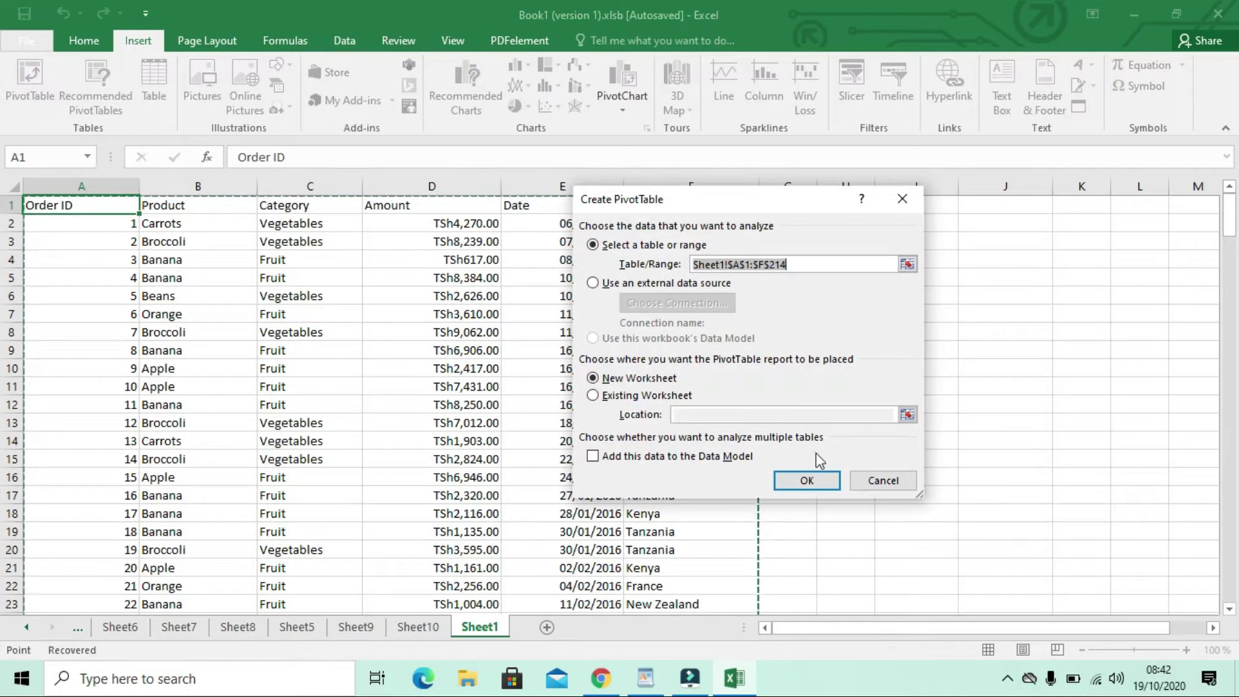
click(808, 480)
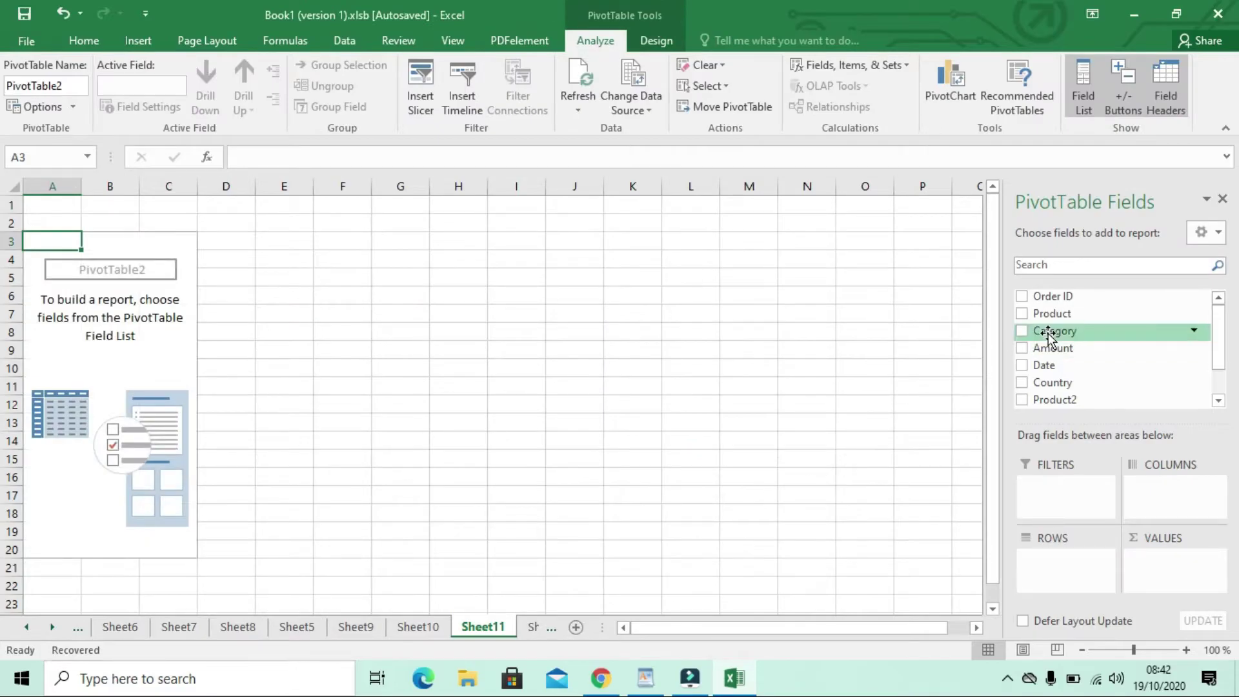
Add Amount to the Values area so PivotTable2 shows Count of Amount 213
mouse_move(1225, 332)
mouse_down()
mouse_move(1224, 371)
mouse_move(1217, 310)
mouse_up()
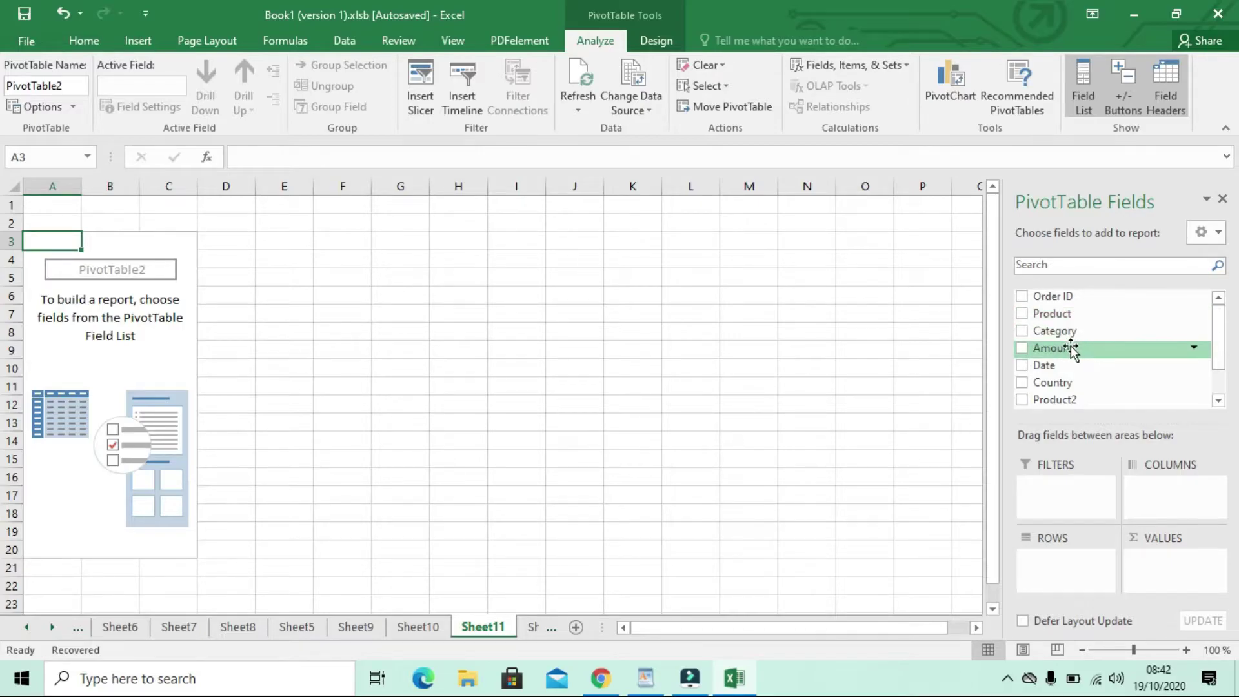
drag(1071, 348, 1175, 560)
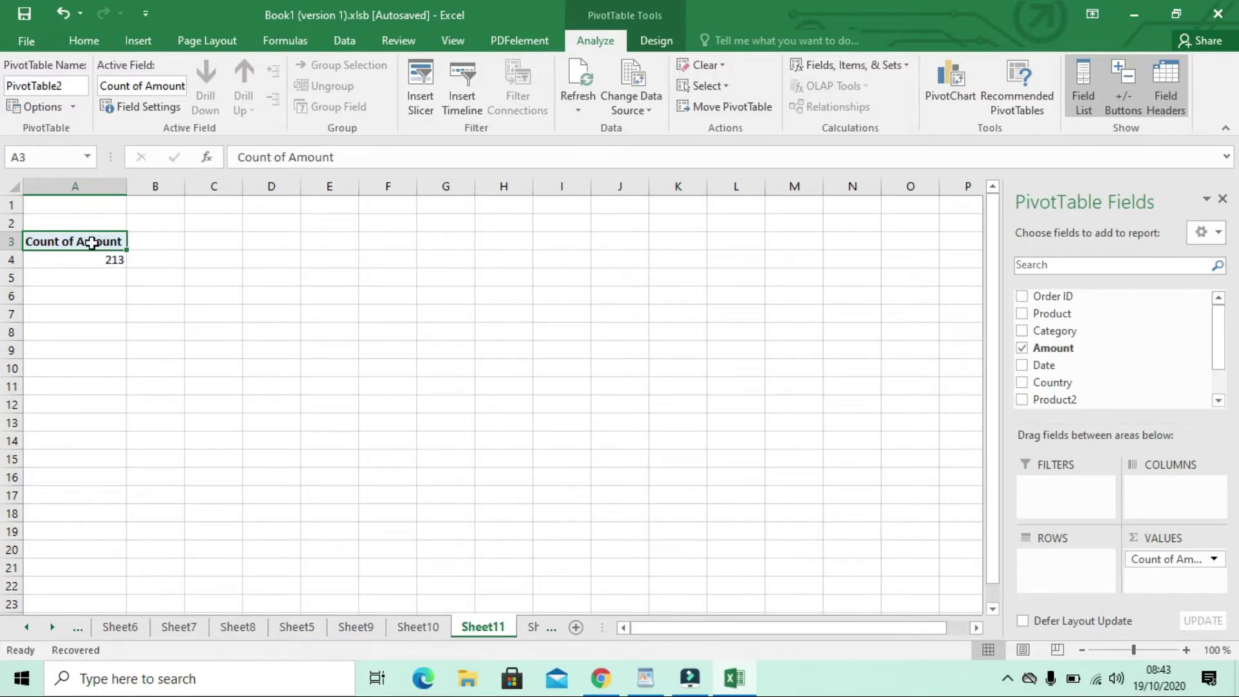
click(90, 268)
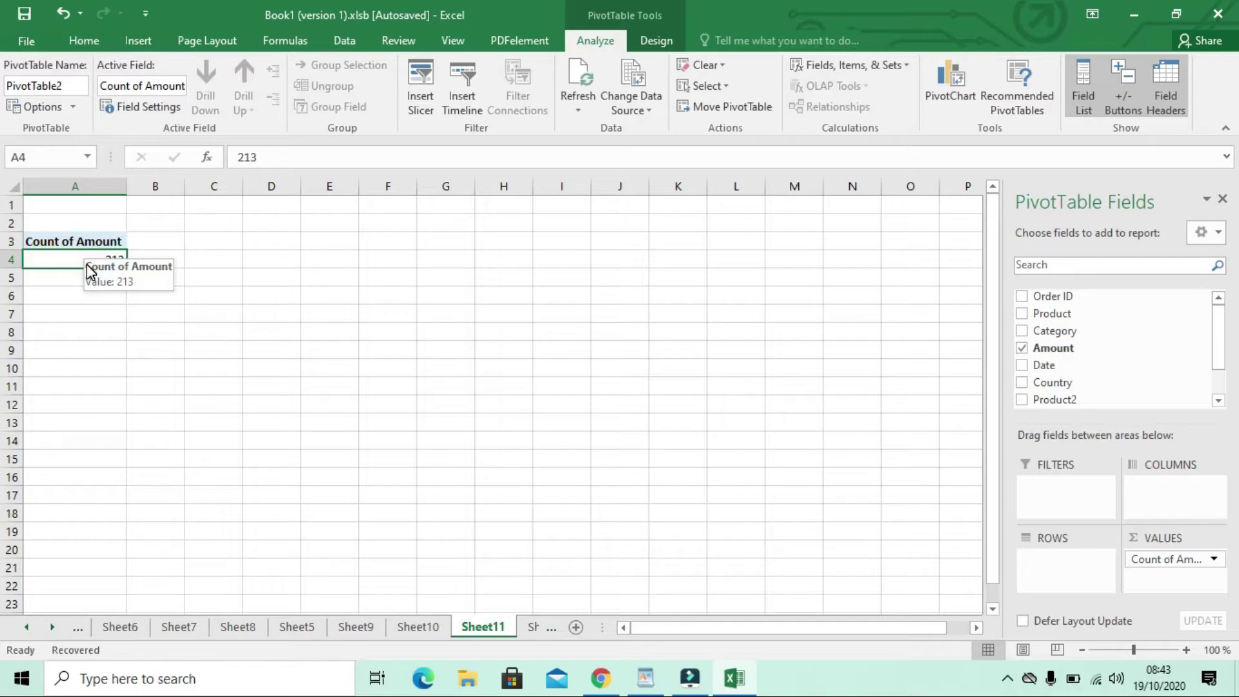
Change the Amount value field from Count to Sum, showing 1029734
right_click(71, 266)
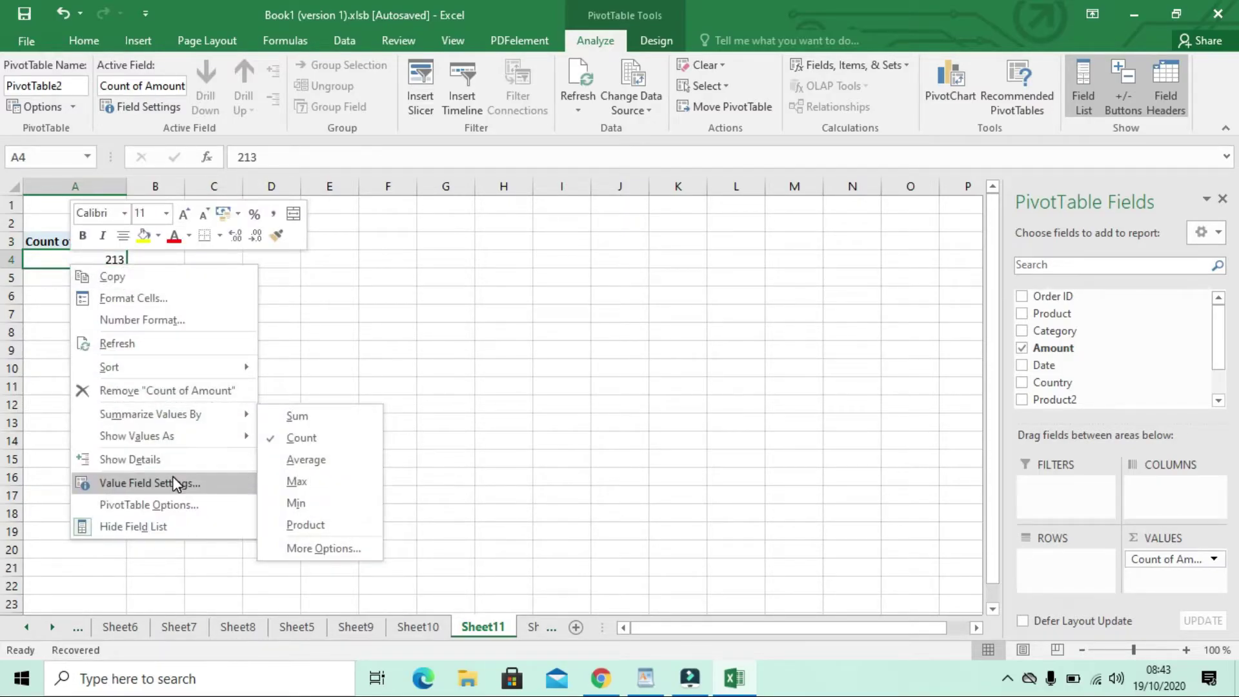
click(173, 482)
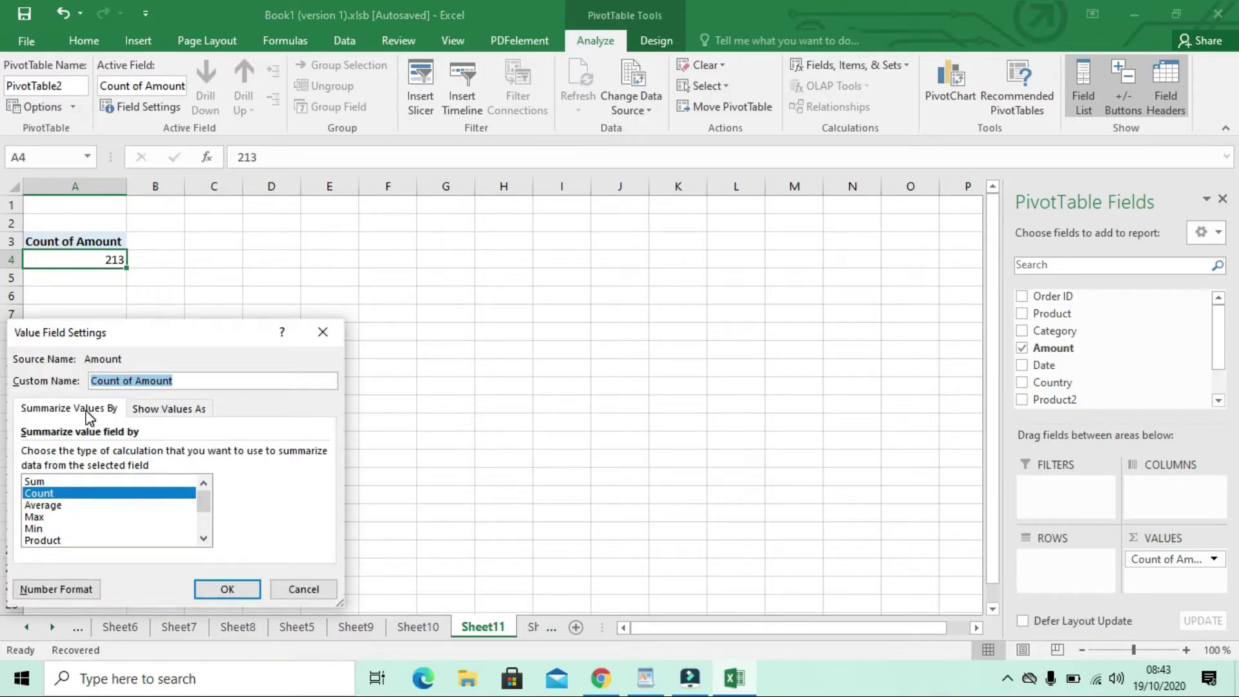
click(40, 481)
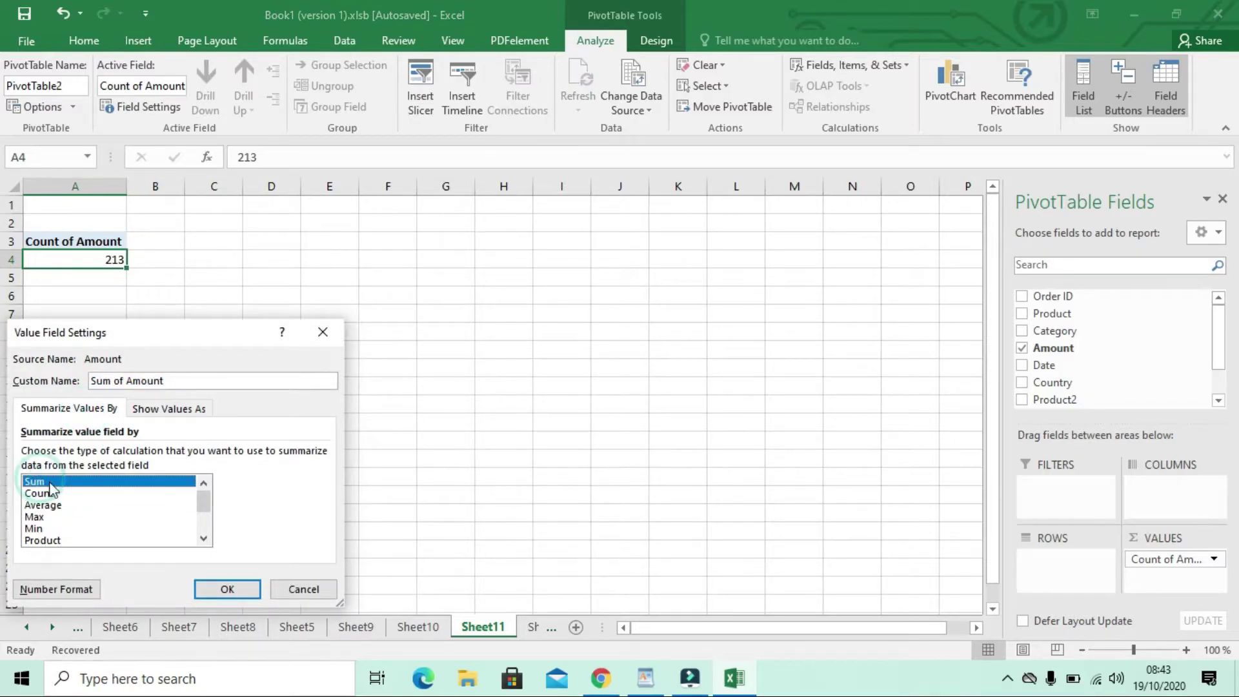
click(227, 589)
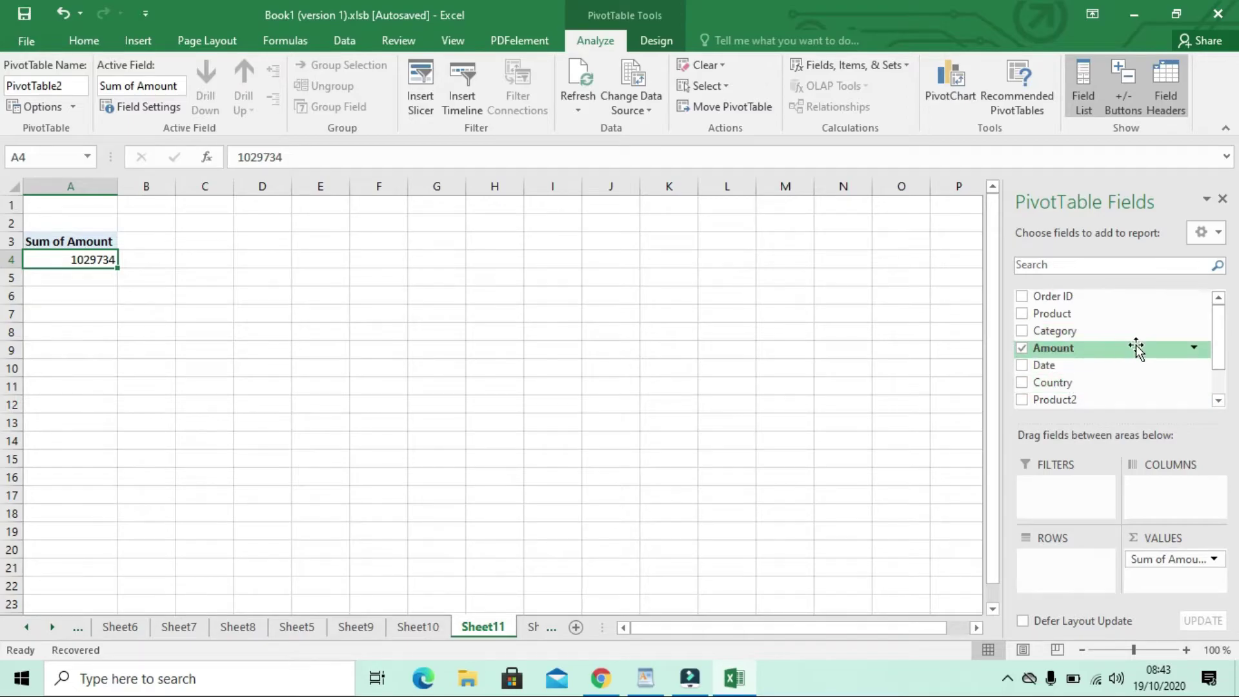
Place Country in Rows, Product in Columns and Category in Filters
drag(1068, 383, 1060, 561)
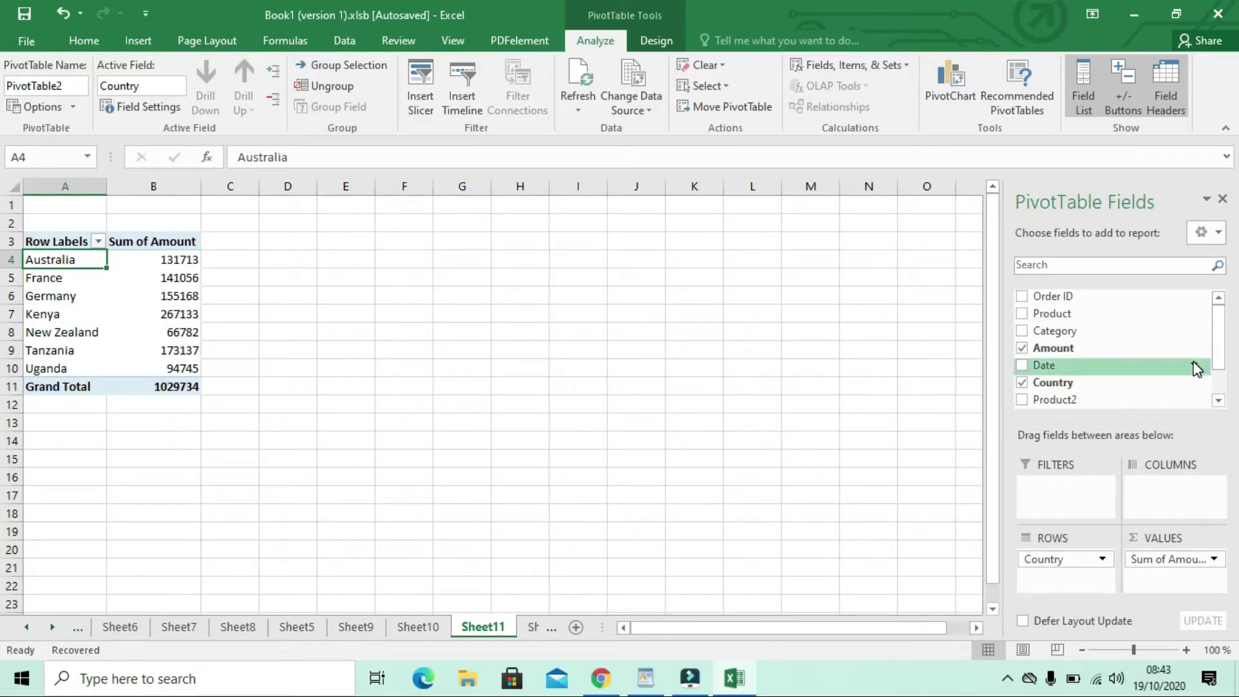
drag(1213, 336, 1217, 309)
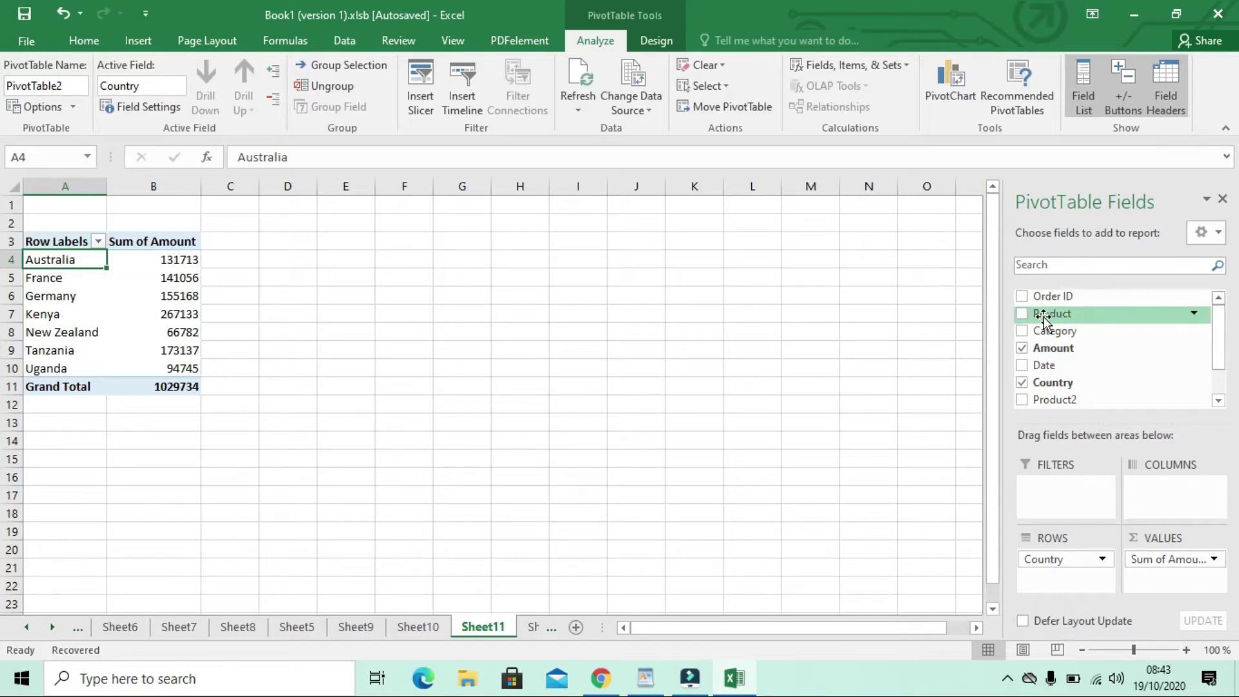
drag(1045, 318, 1170, 504)
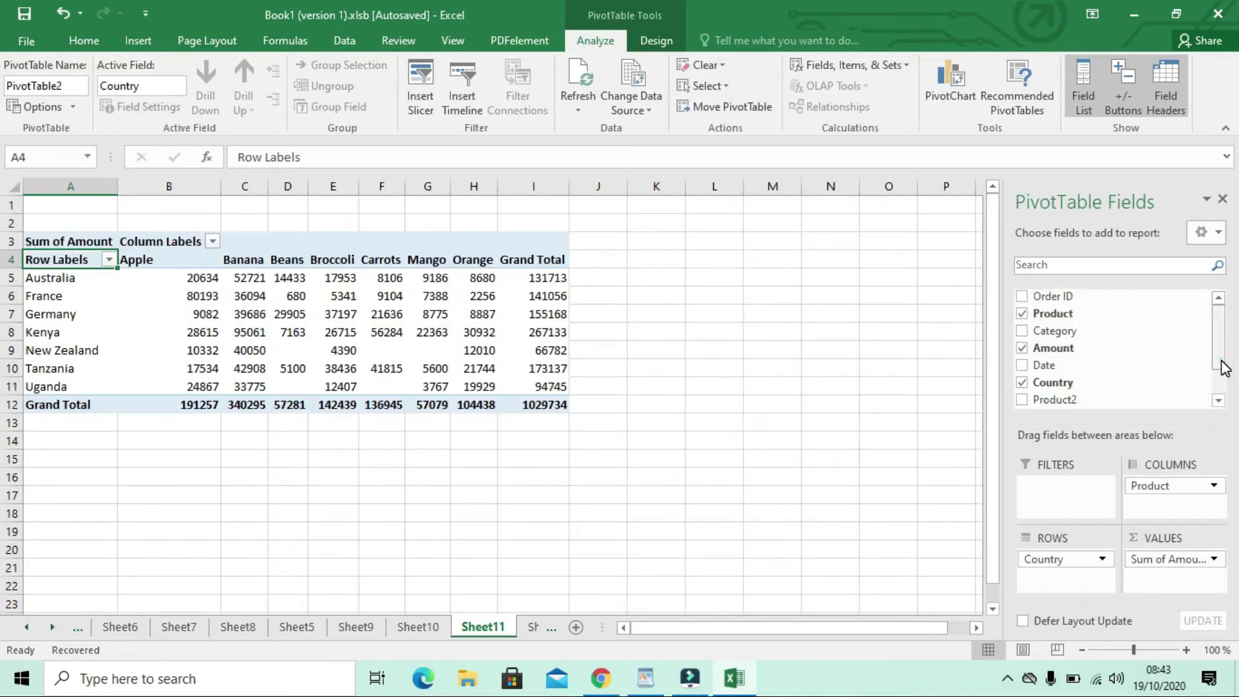
mouse_move(1224, 367)
mouse_down()
mouse_move(1222, 387)
mouse_move(1218, 352)
mouse_up()
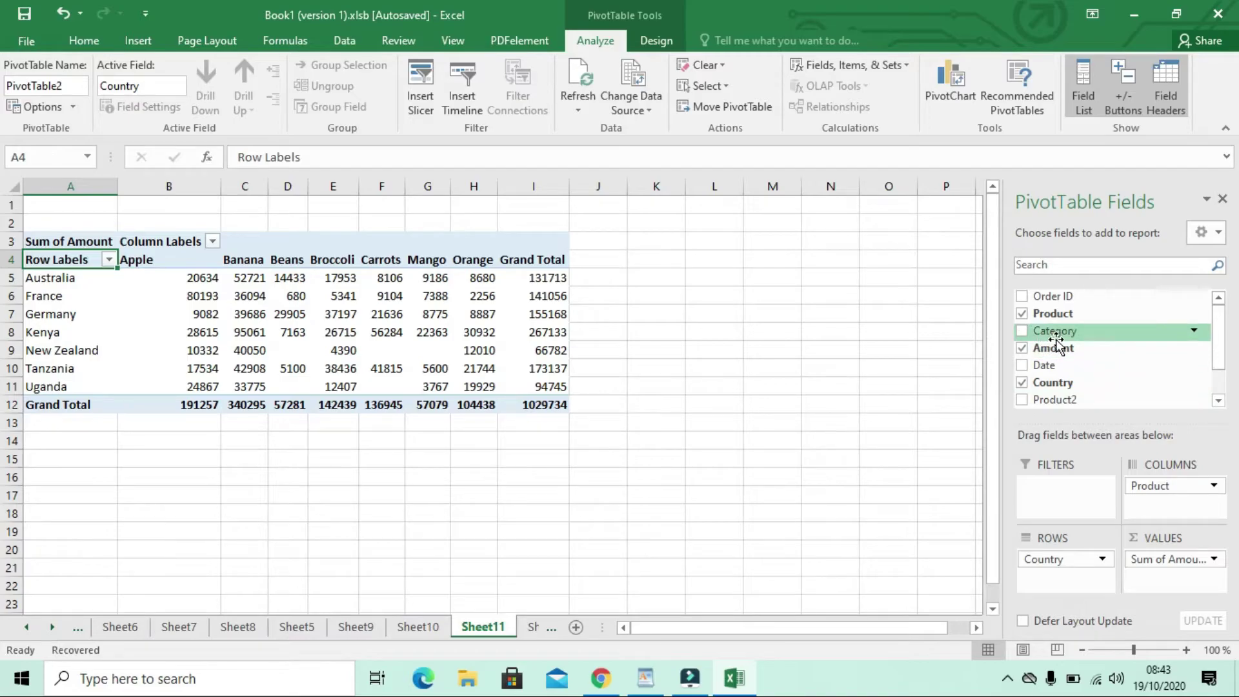
drag(1056, 341, 1053, 489)
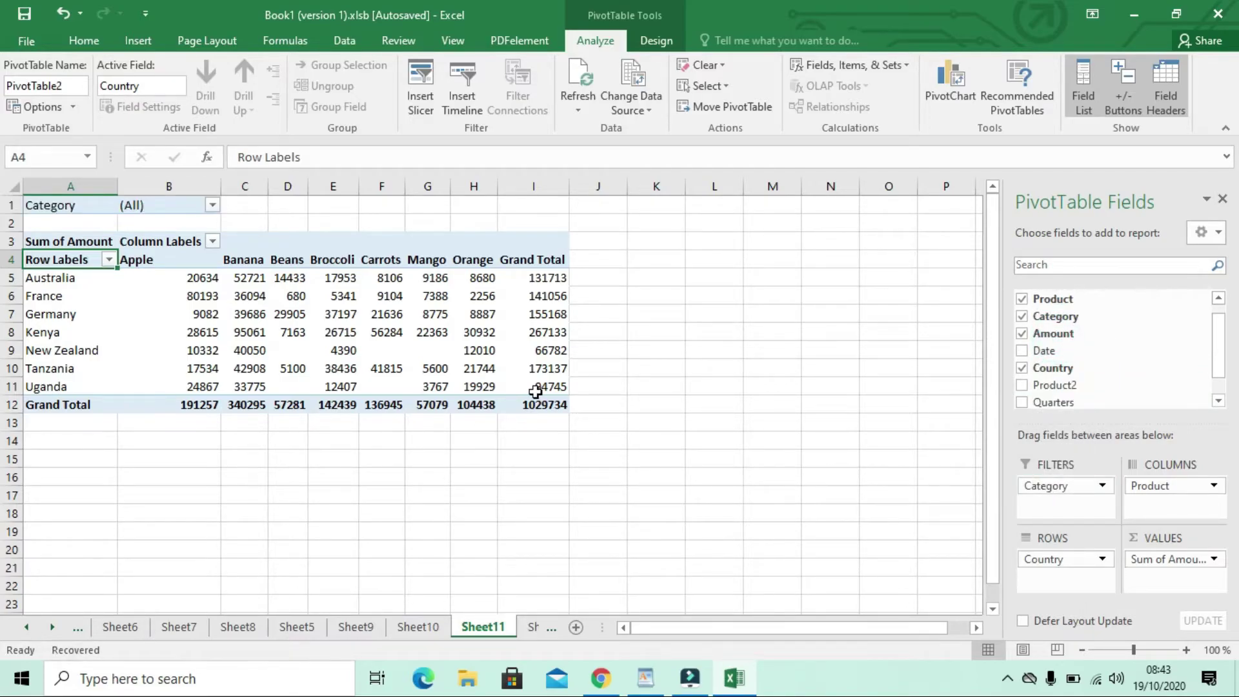
mouse_move(206, 389)
click(57, 296)
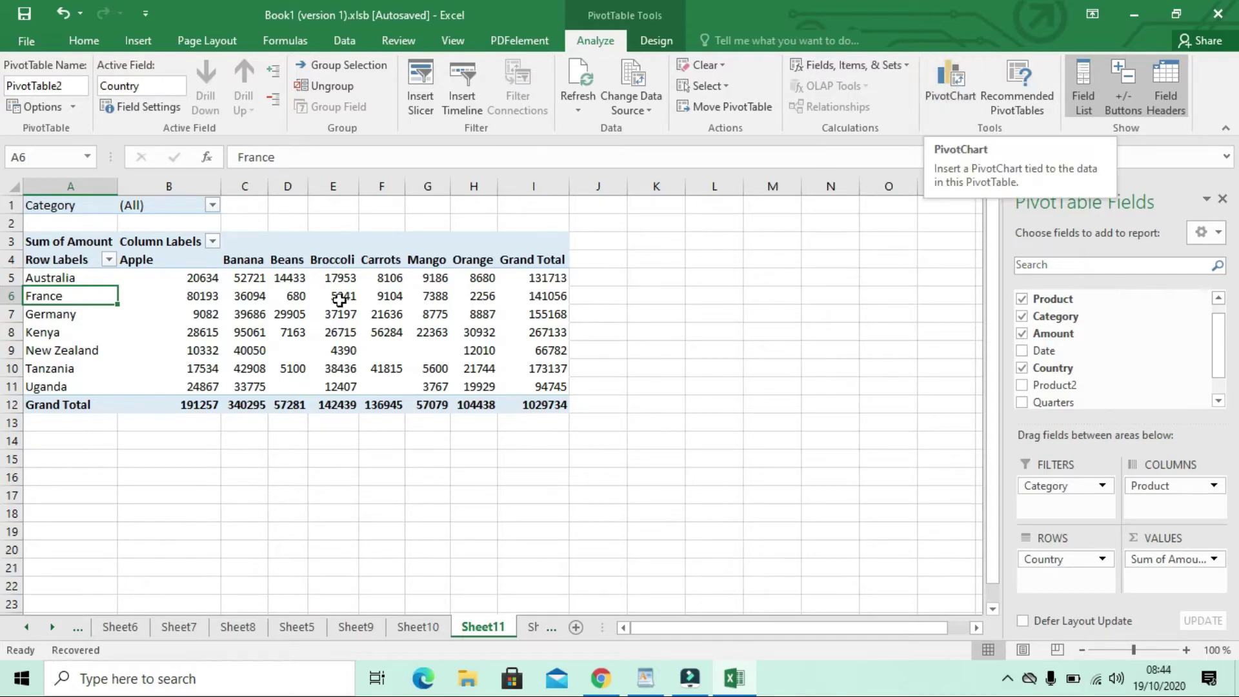
Add a clustered column PivotChart of Sum of Amount and move it right of PivotTable2
click(242, 291)
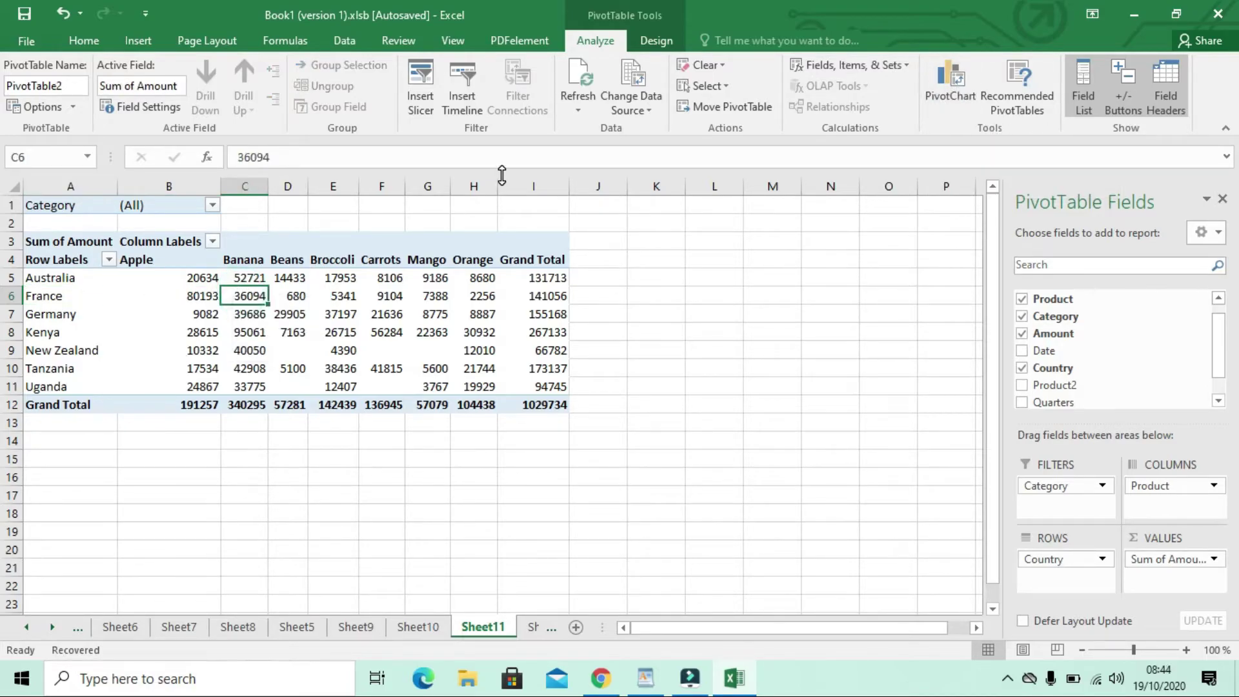
click(959, 73)
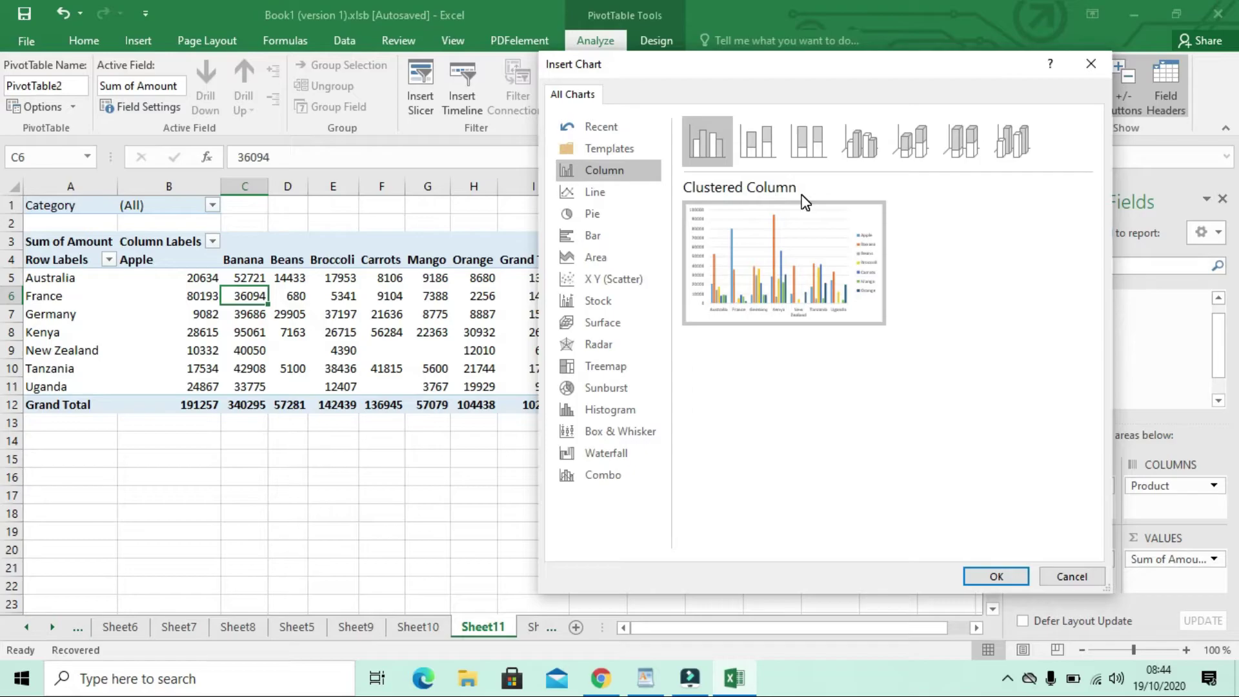
click(997, 576)
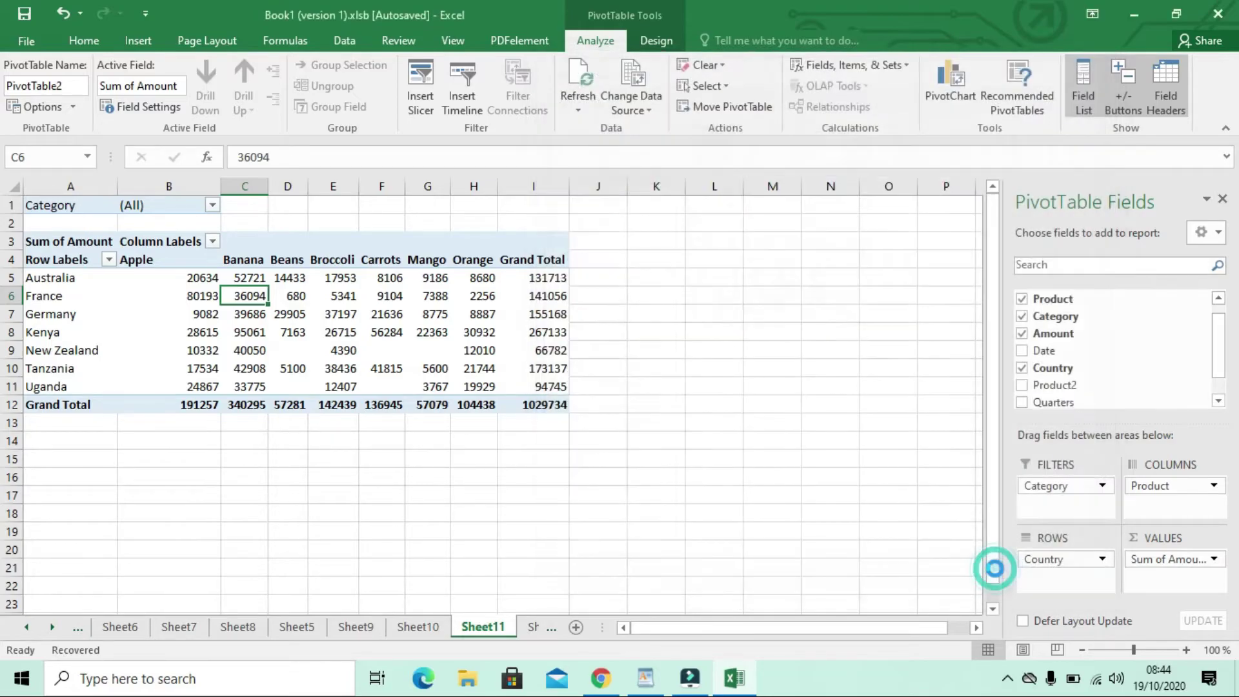
drag(556, 316, 698, 308)
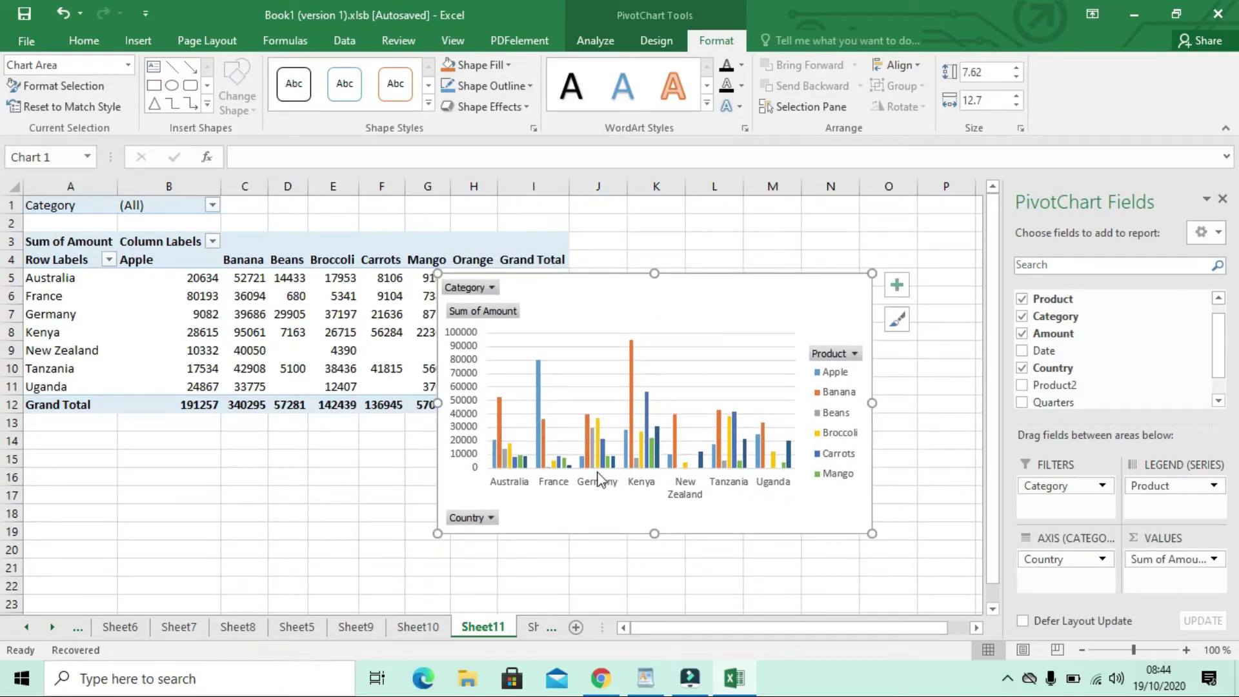
Filter the PivotChart's Category field to show only Fruit
click(493, 289)
click(303, 334)
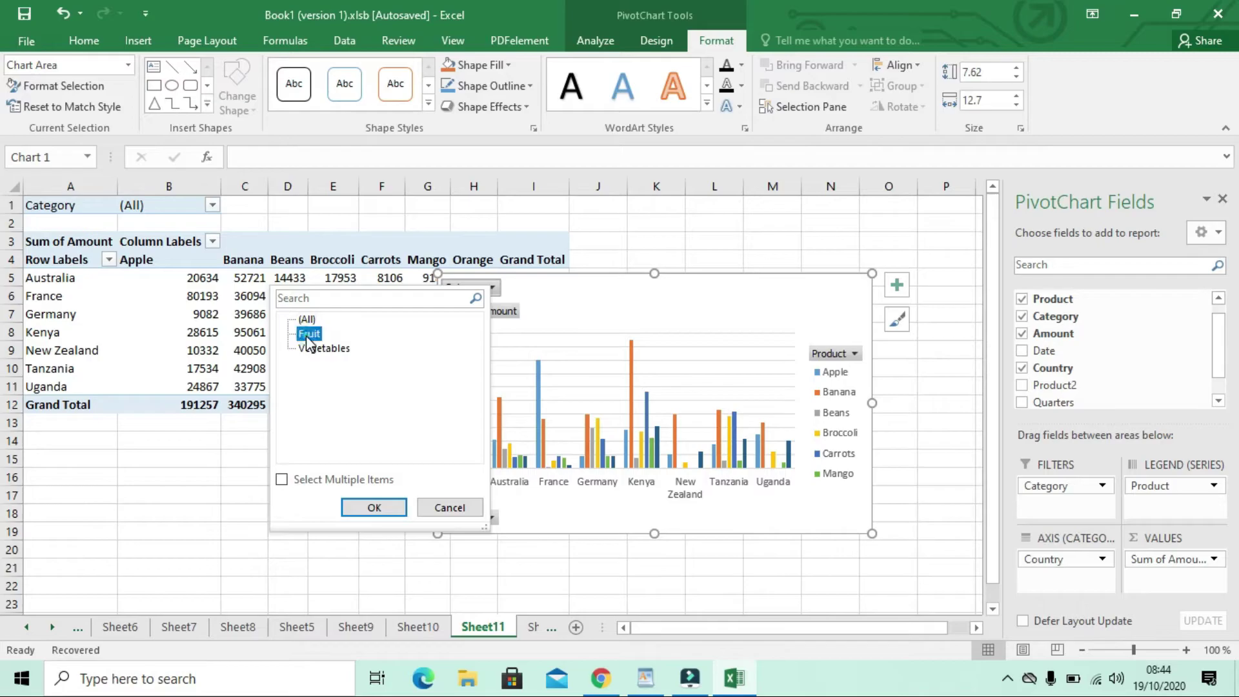
click(374, 508)
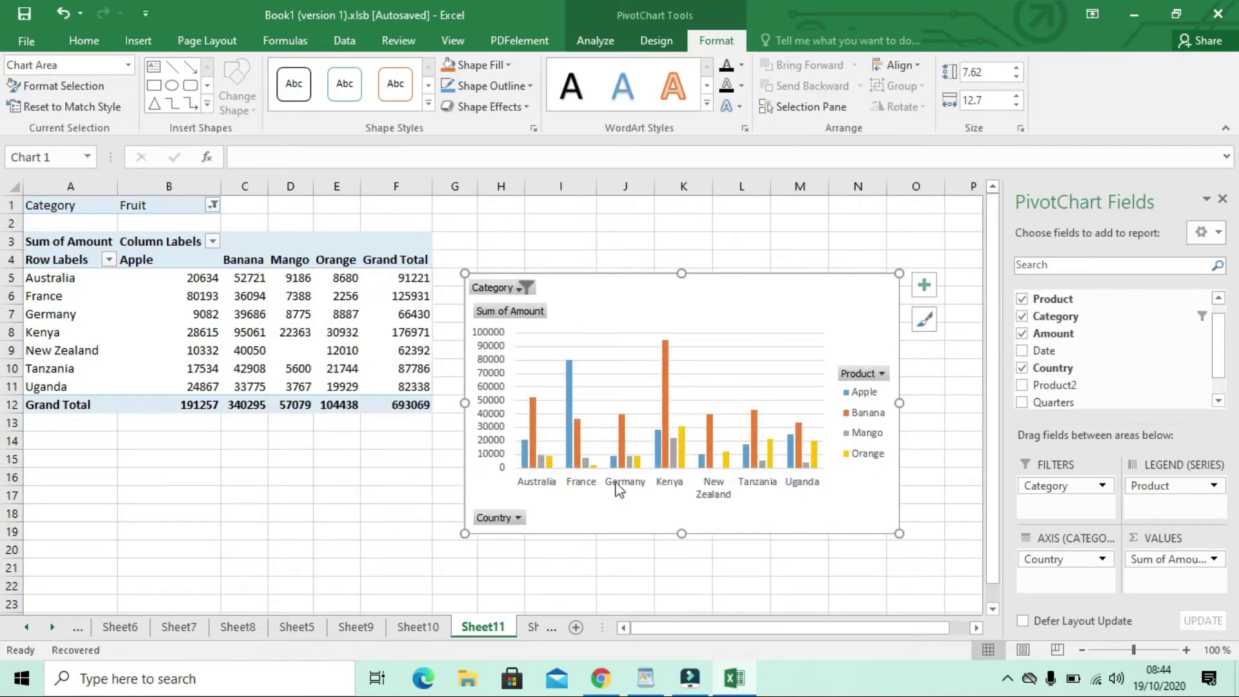
Limit the Country filter to Australia and Uganda, excluding Tanzania, New Zealand, Kenya, Germany and France
click(517, 518)
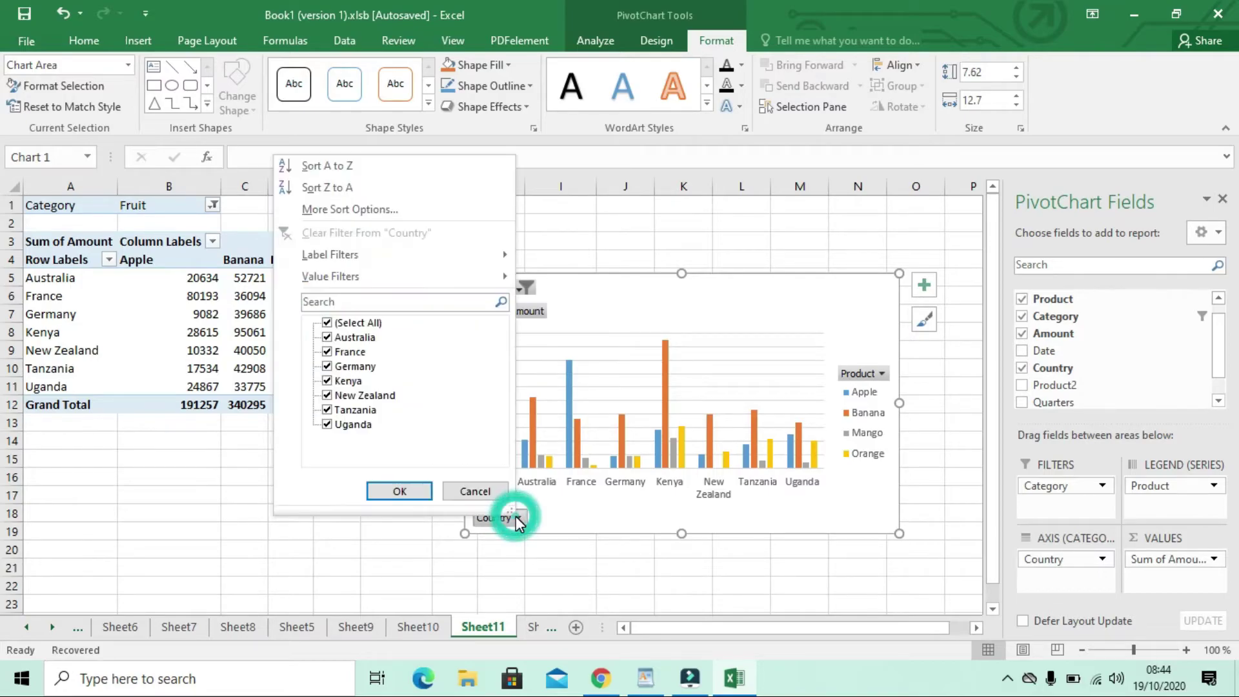
click(327, 410)
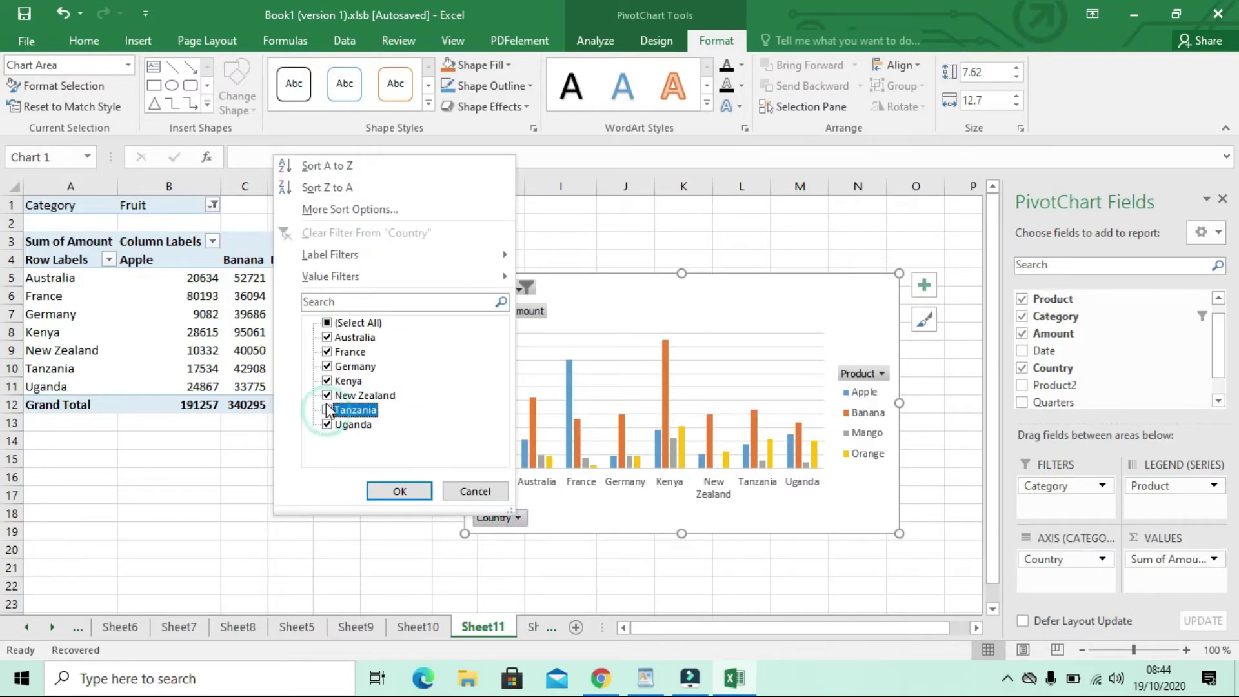
click(328, 395)
click(327, 381)
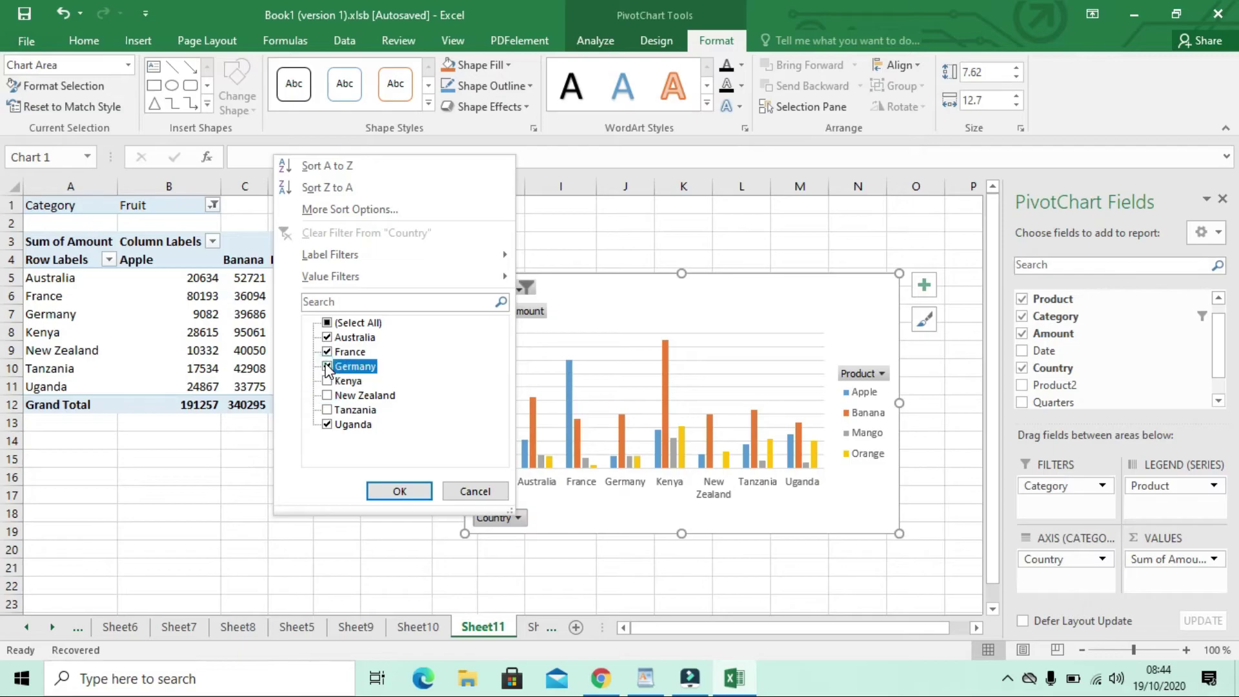
click(327, 366)
click(328, 351)
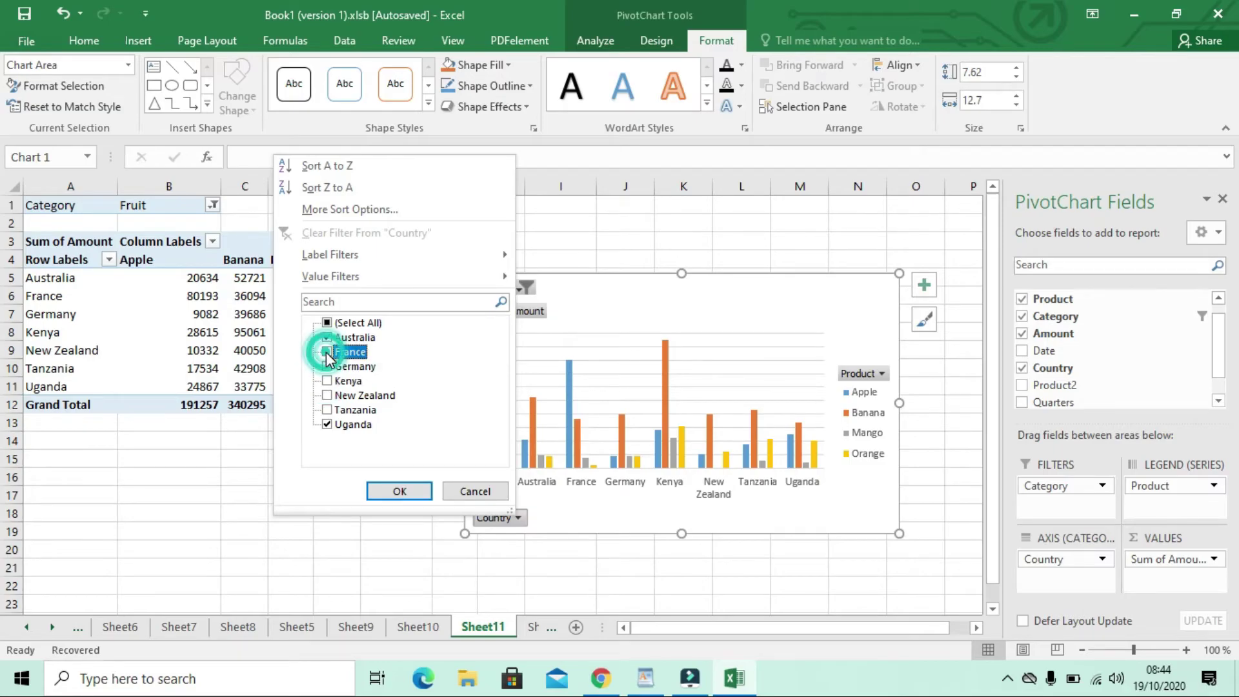
click(400, 492)
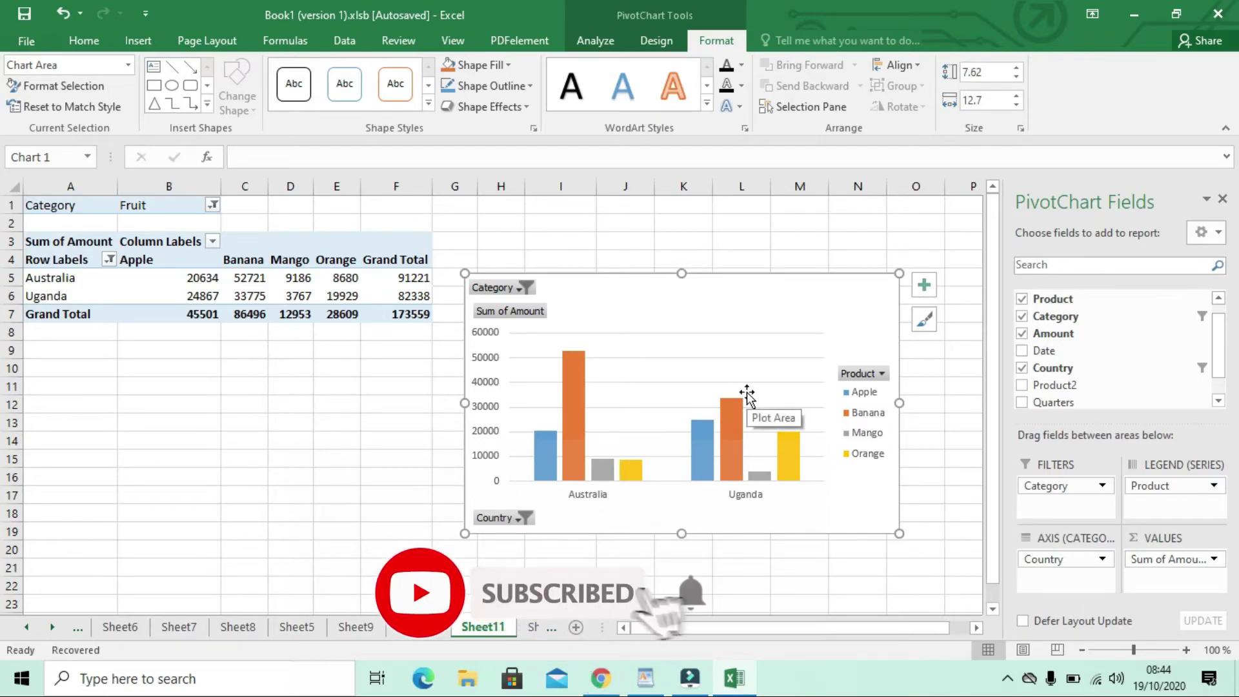
Change the column PivotChart to the 3-D Pie chart type via Change Chart Type
click(657, 42)
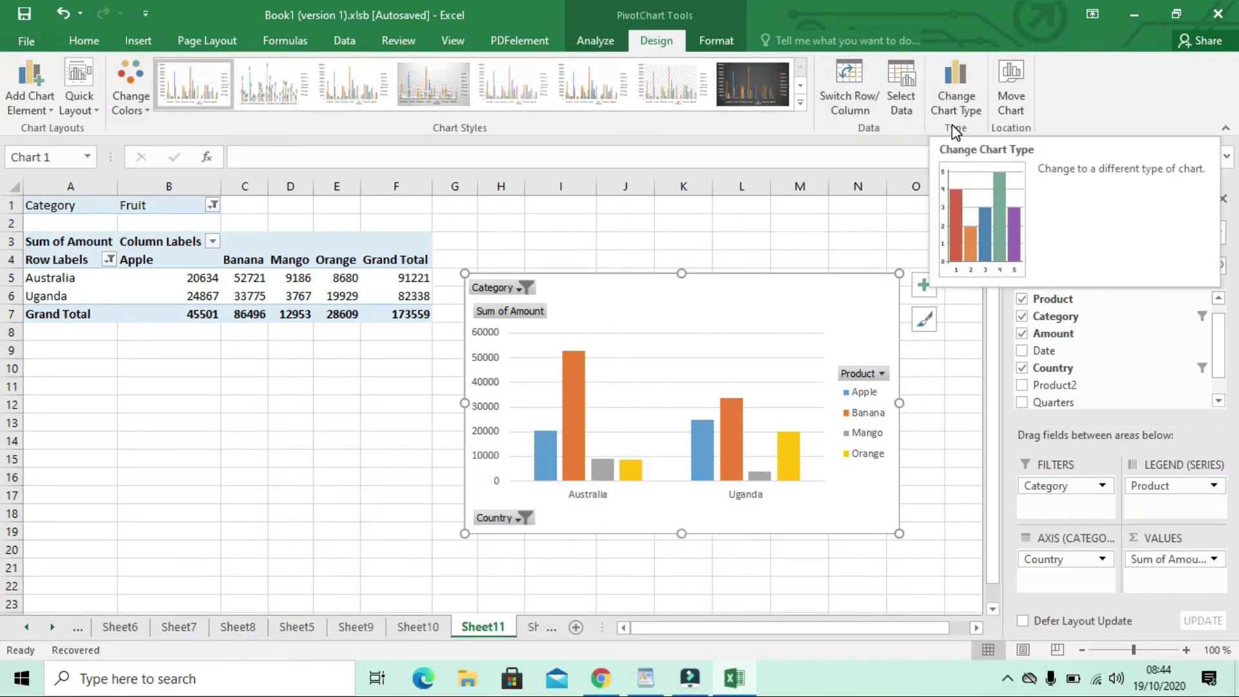
click(957, 103)
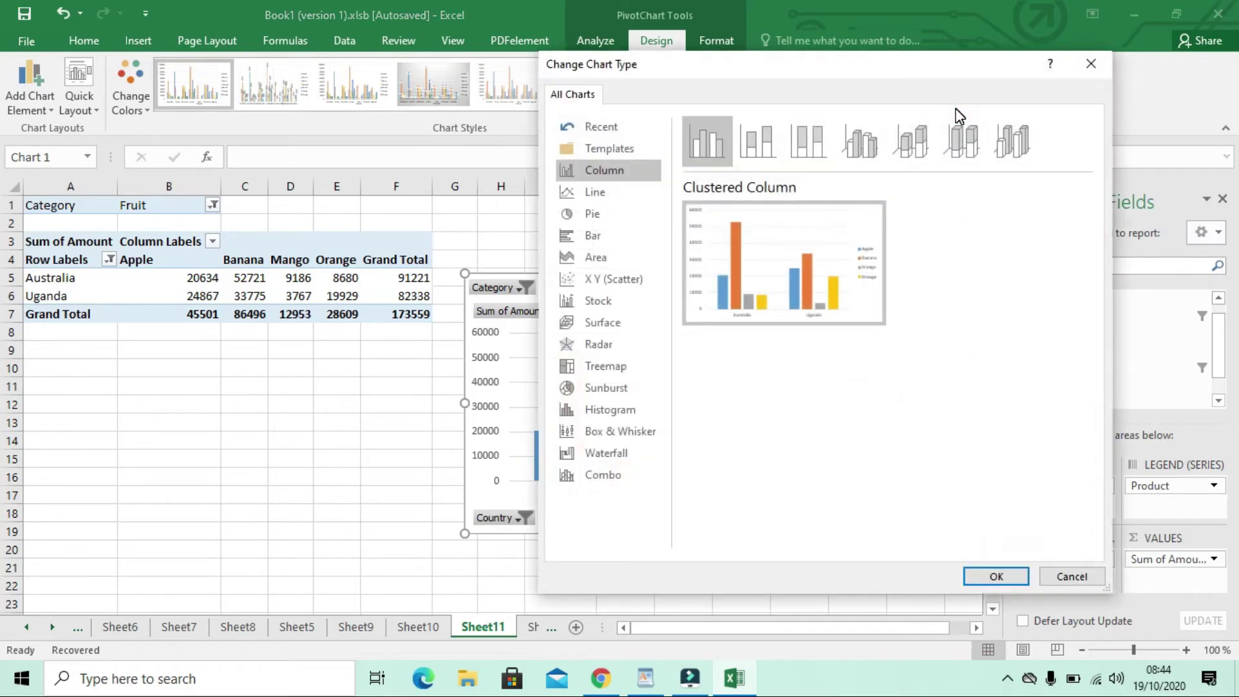
click(599, 215)
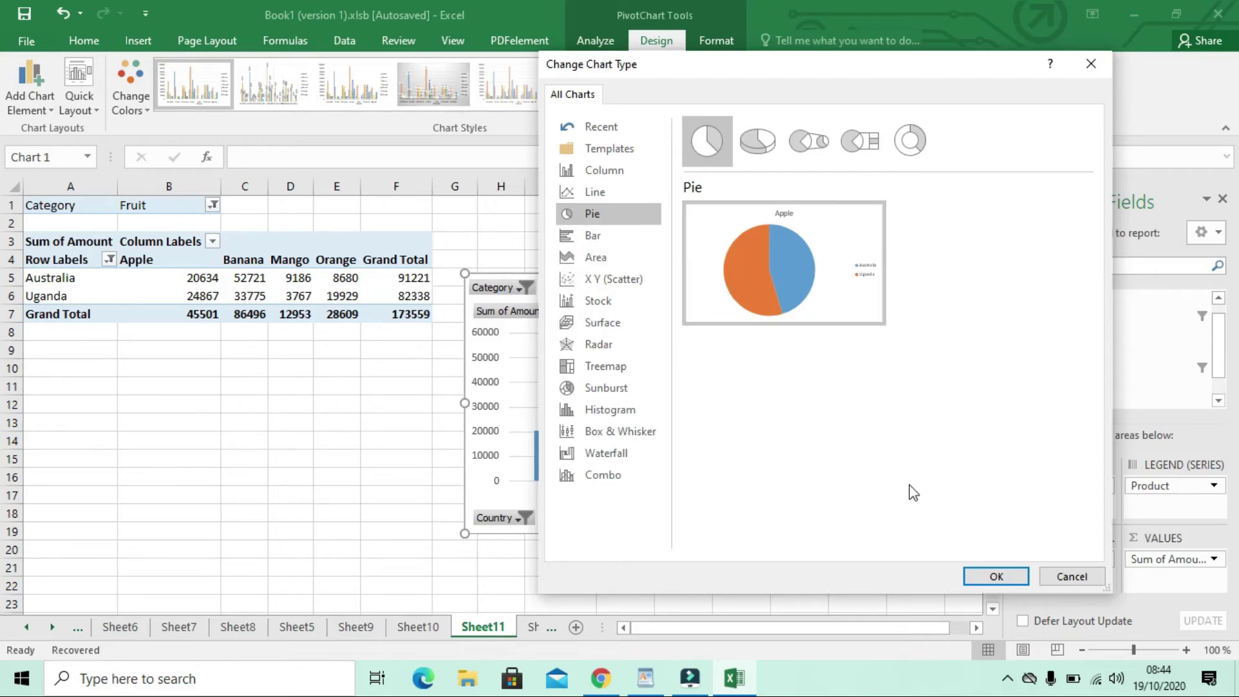
mouse_move(784, 208)
click(762, 155)
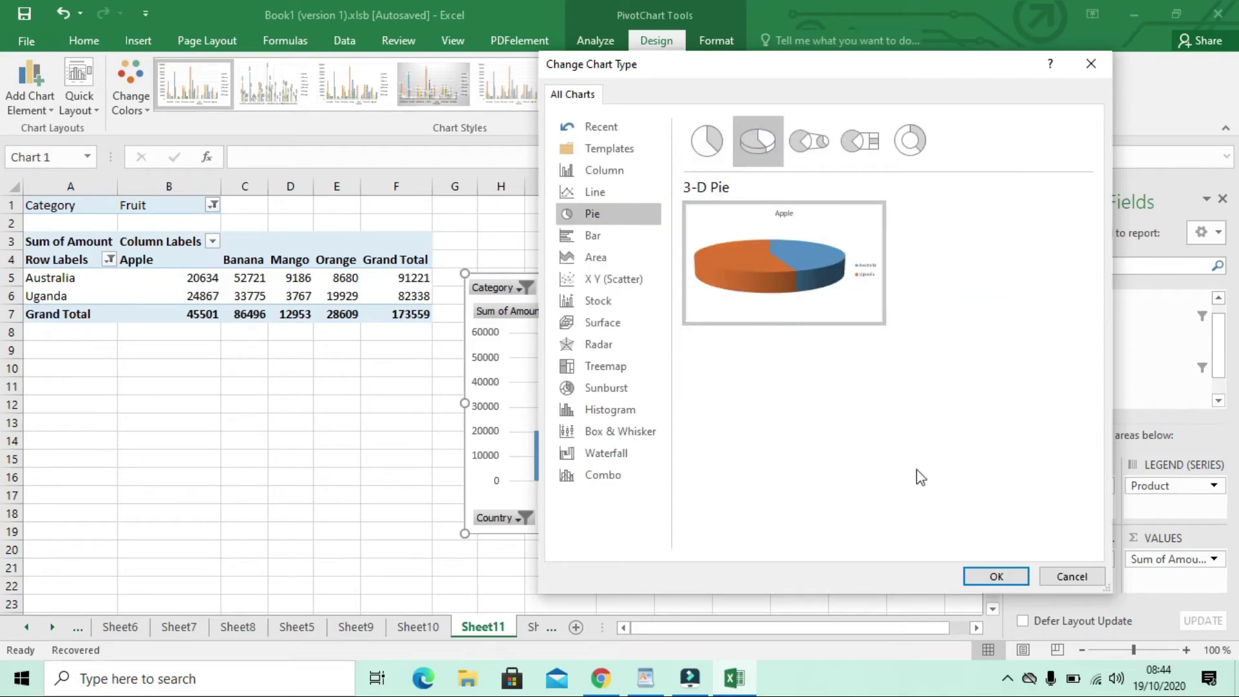
click(999, 577)
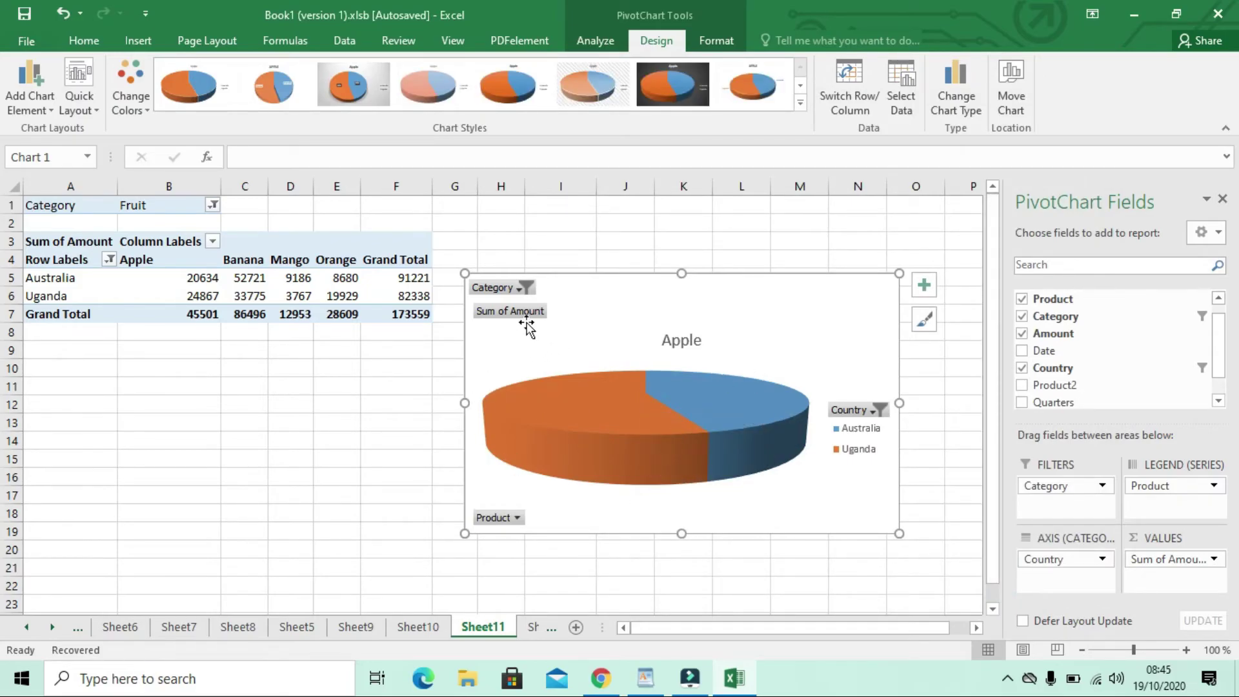
Set the Category filter back to (All) and leave all products selected
click(516, 289)
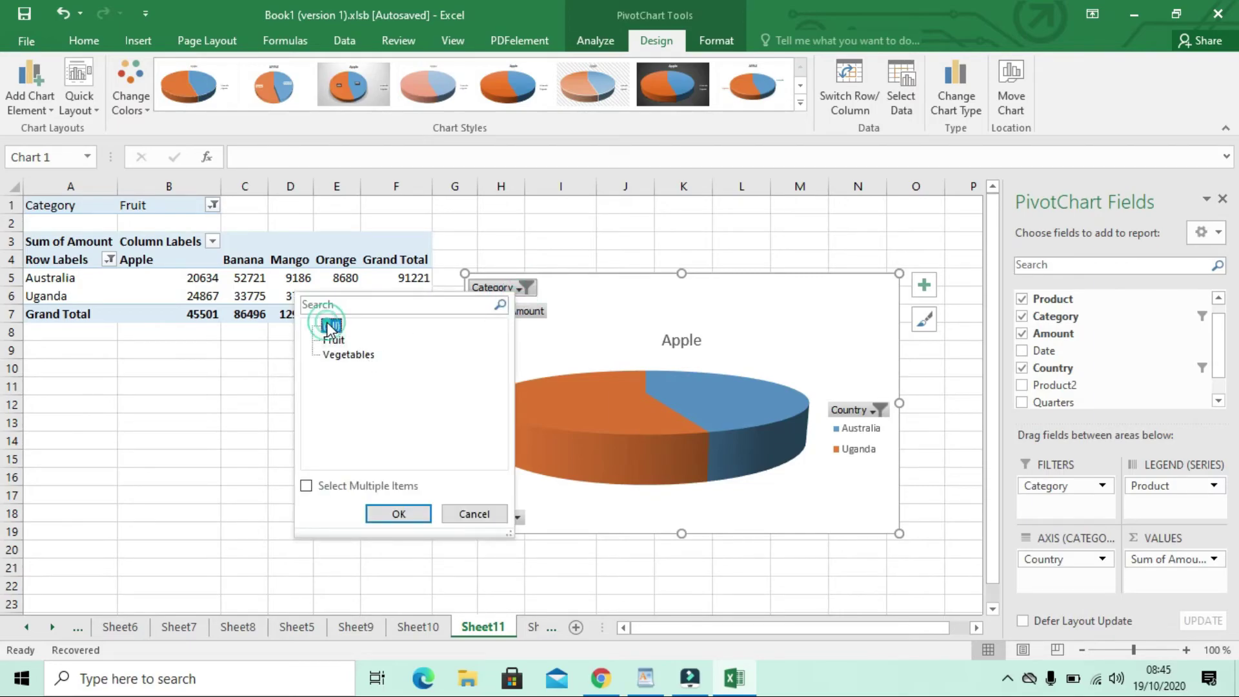
click(401, 516)
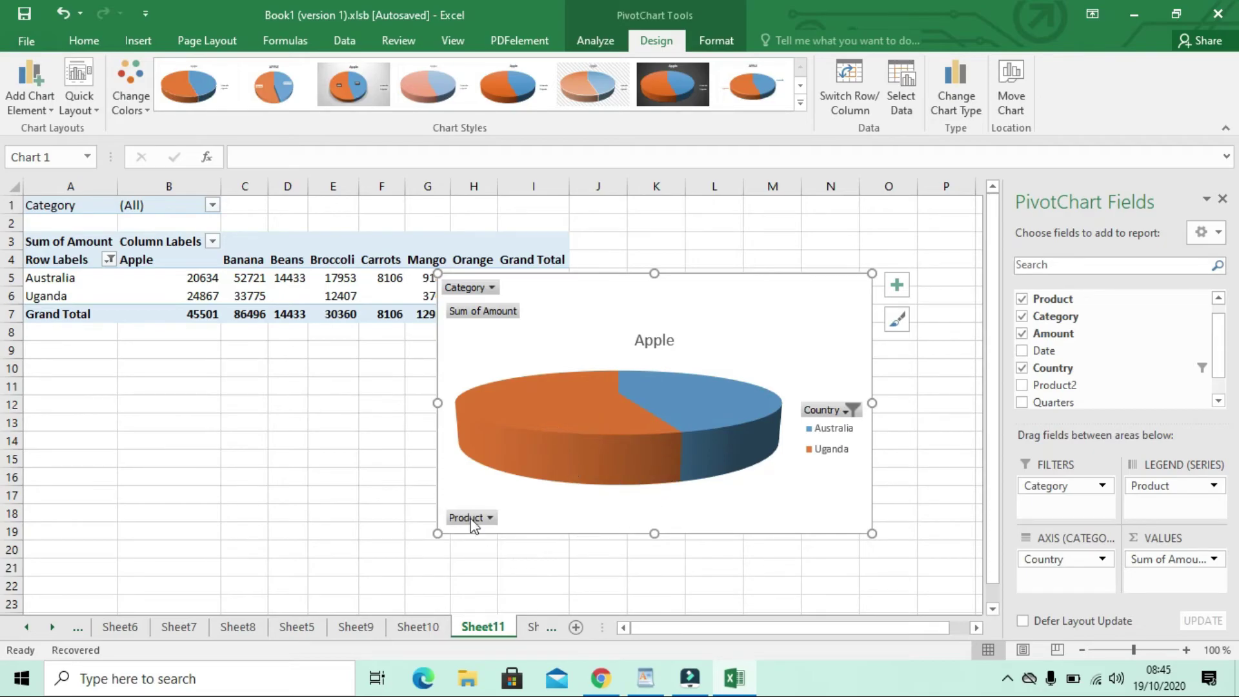
click(491, 518)
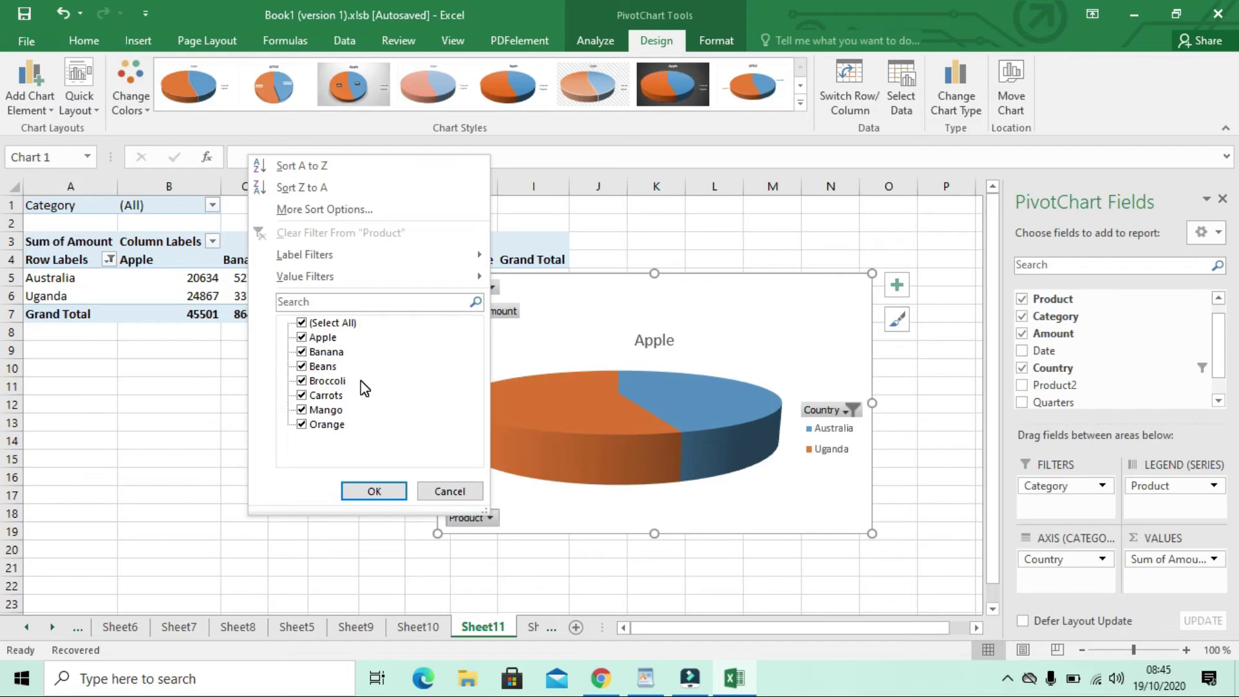
click(389, 491)
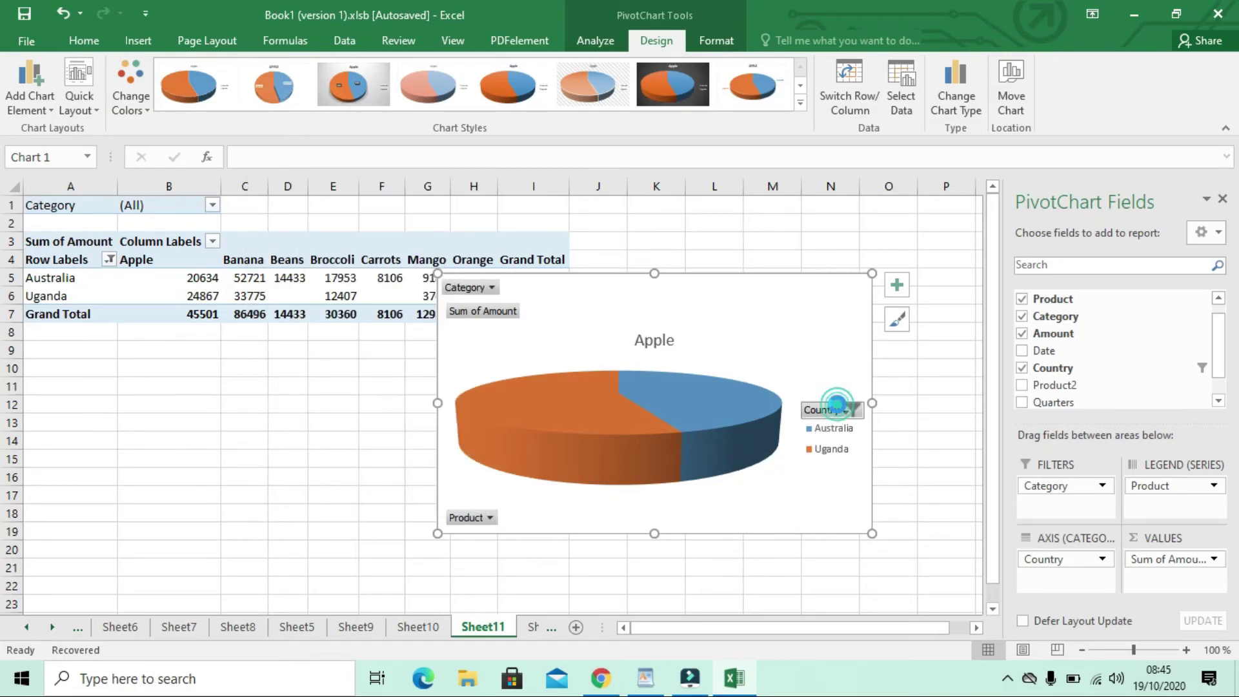
Re-include Tanzania, New Zealand, Kenya, Germany and France in the Country filter
click(841, 410)
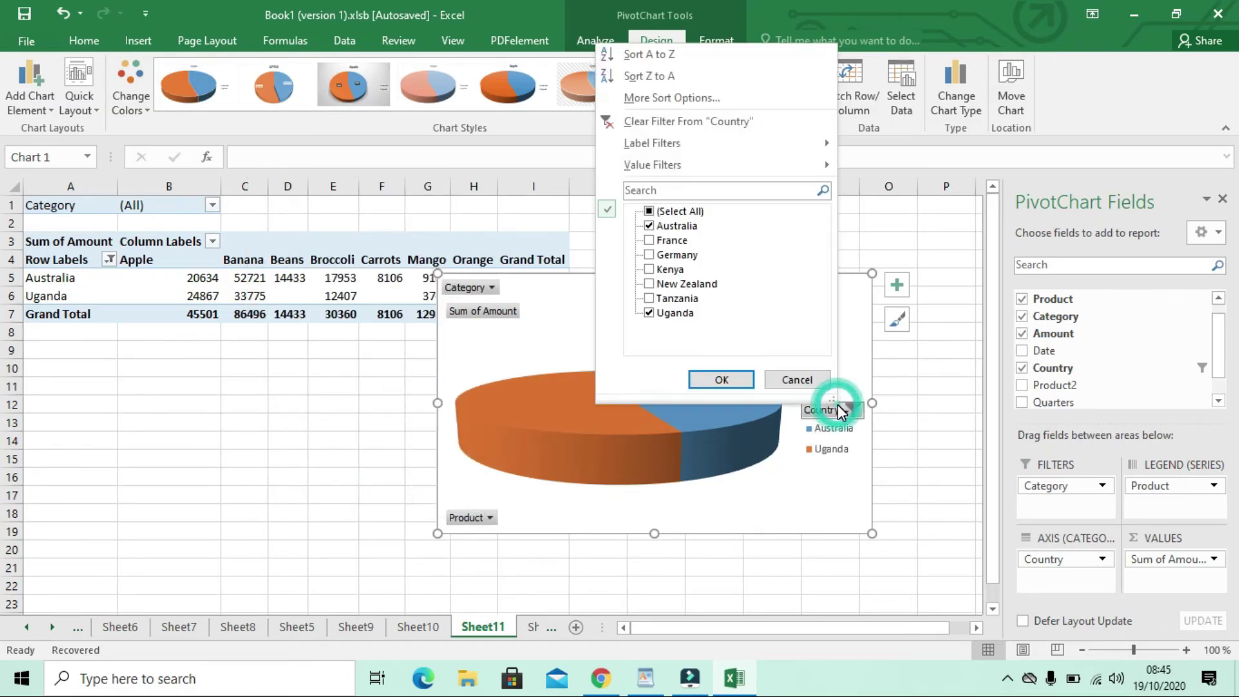
click(653, 300)
click(652, 285)
click(651, 271)
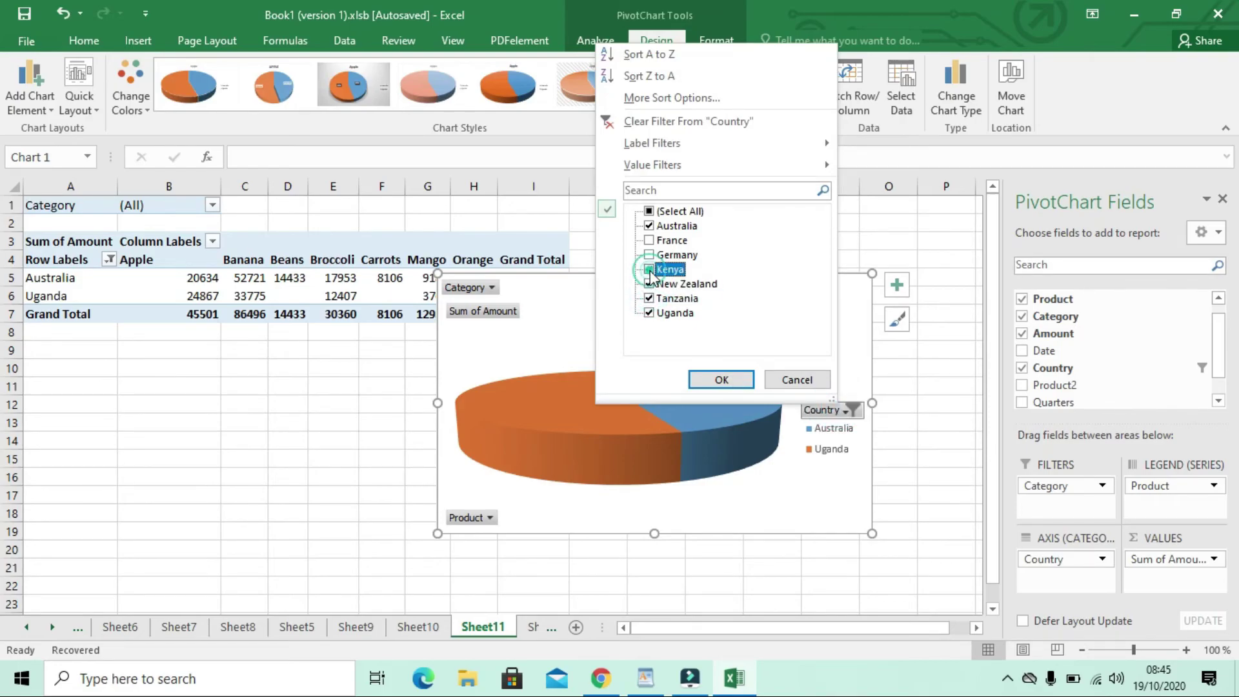
click(650, 256)
click(650, 241)
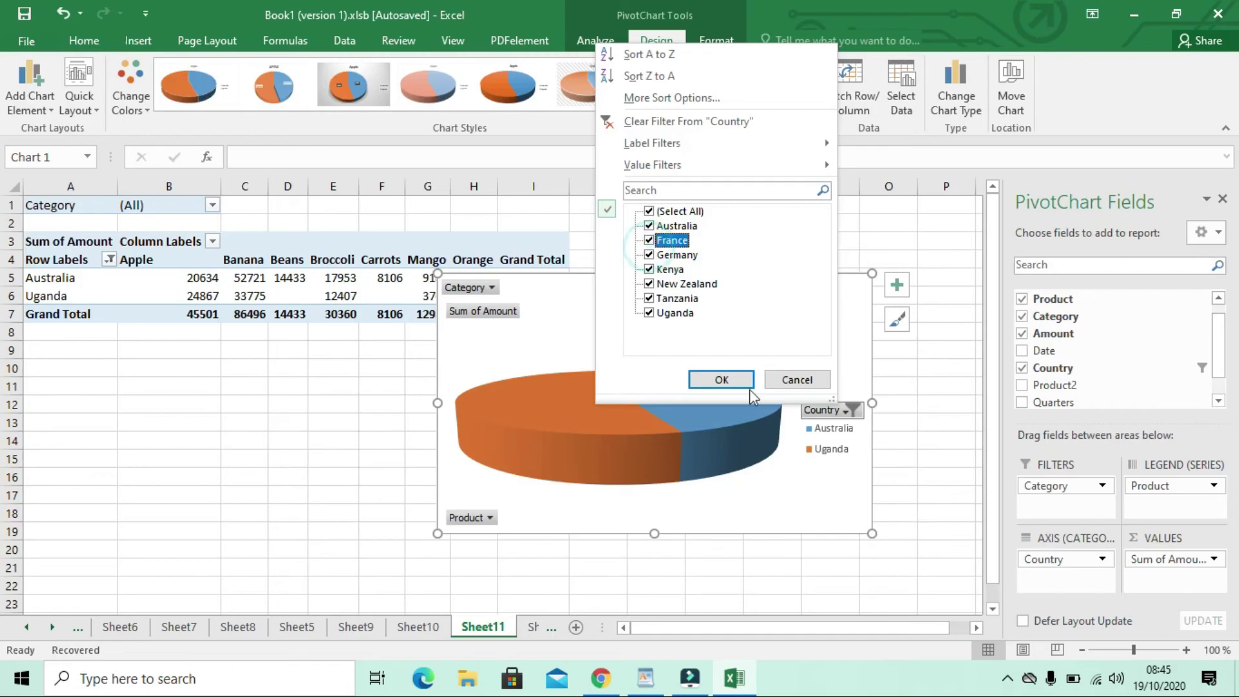
click(726, 383)
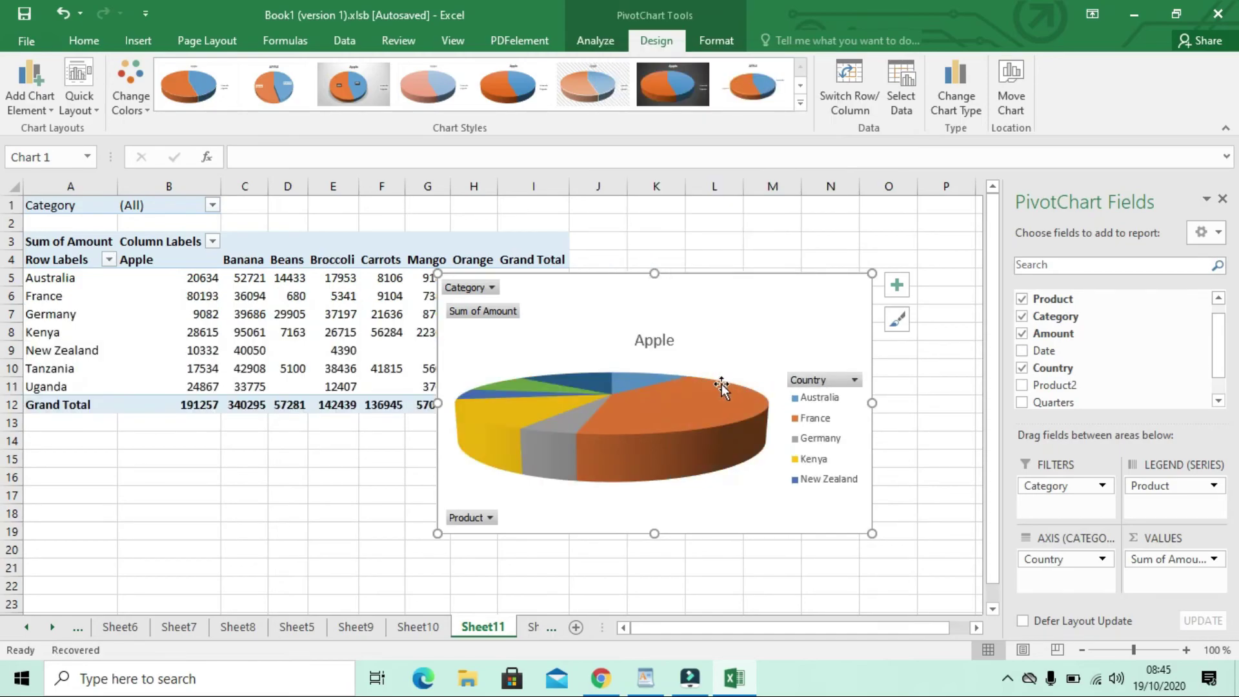
Drag the 3-D Apple pie chart slightly upward on the sheet
mouse_move(681, 284)
mouse_down()
mouse_move(835, 226)
mouse_move(682, 266)
mouse_up()
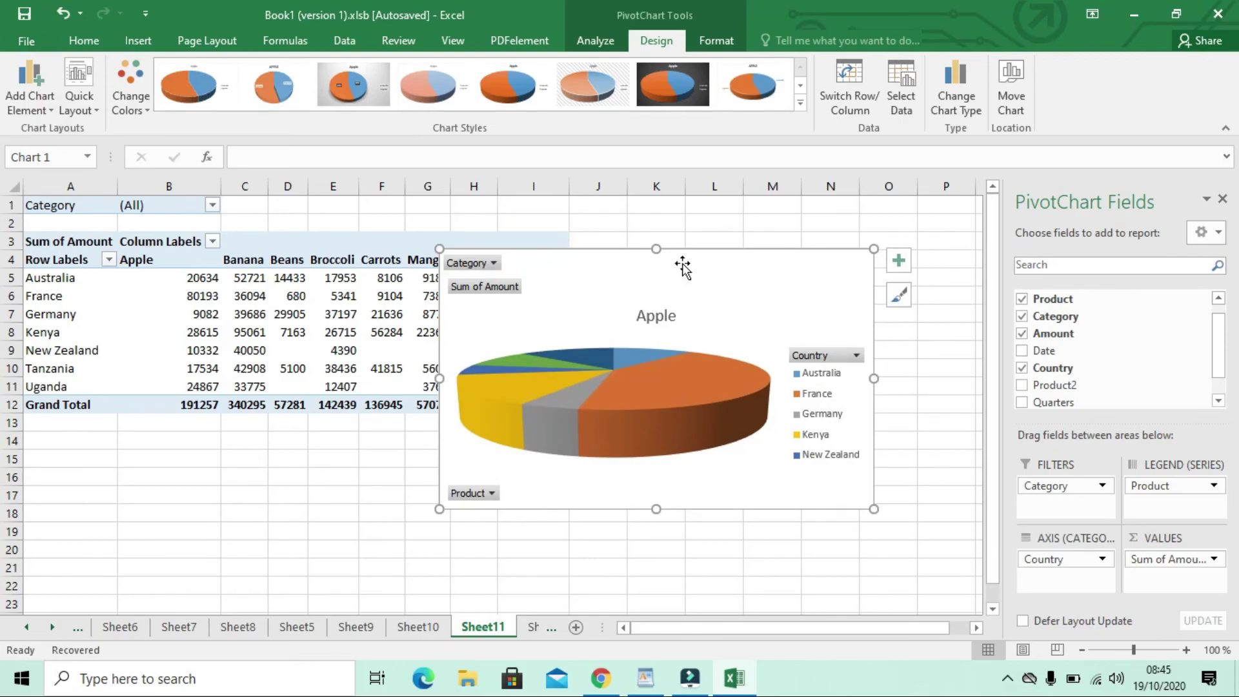